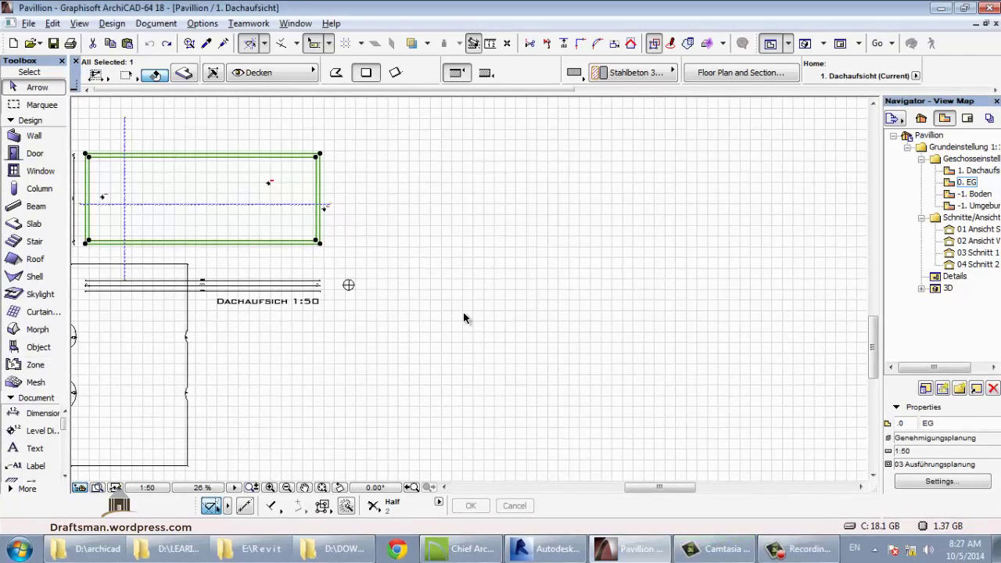
- Activate the Wall tool with the Rectangular geometry method
click(43, 143)
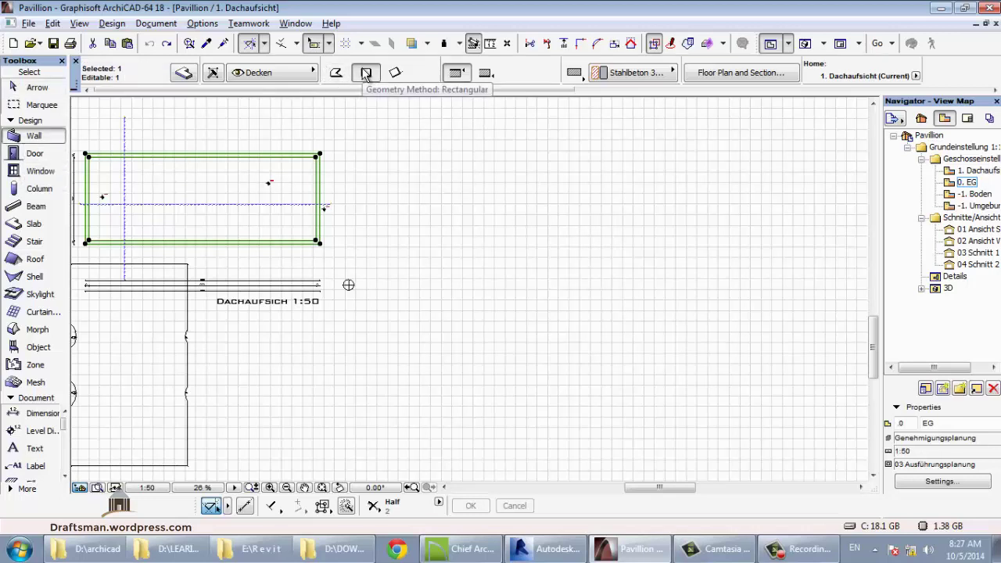
- Draw the first two overlapping rectangular wall rooms
key(Escape)
click(454, 163)
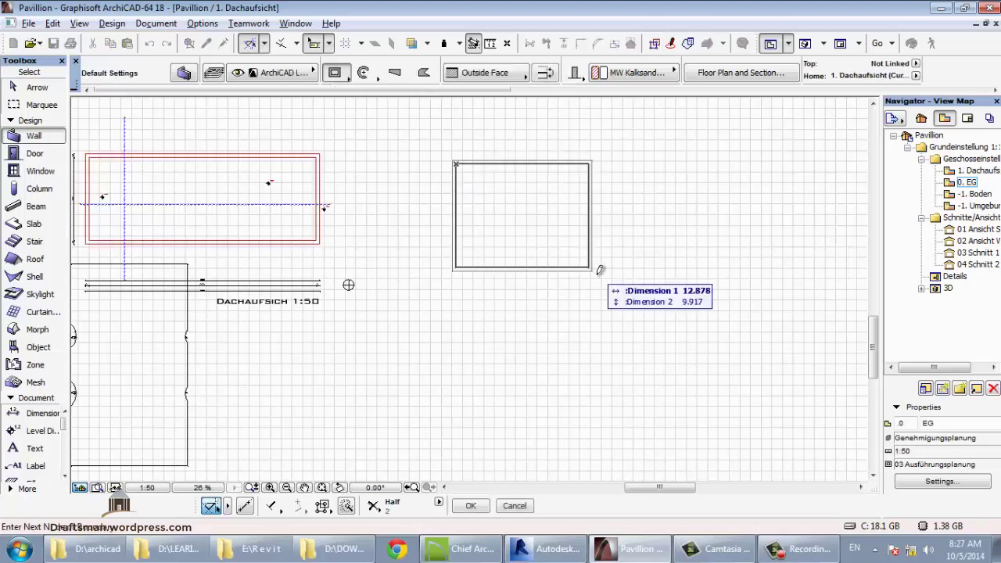
click(638, 298)
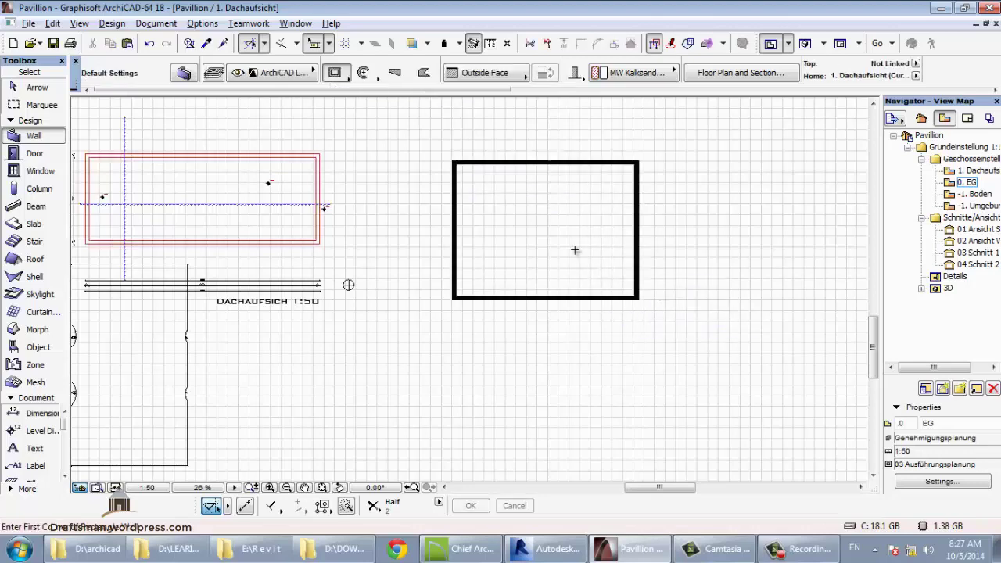
click(761, 414)
middle_drag(699, 356, 566, 267)
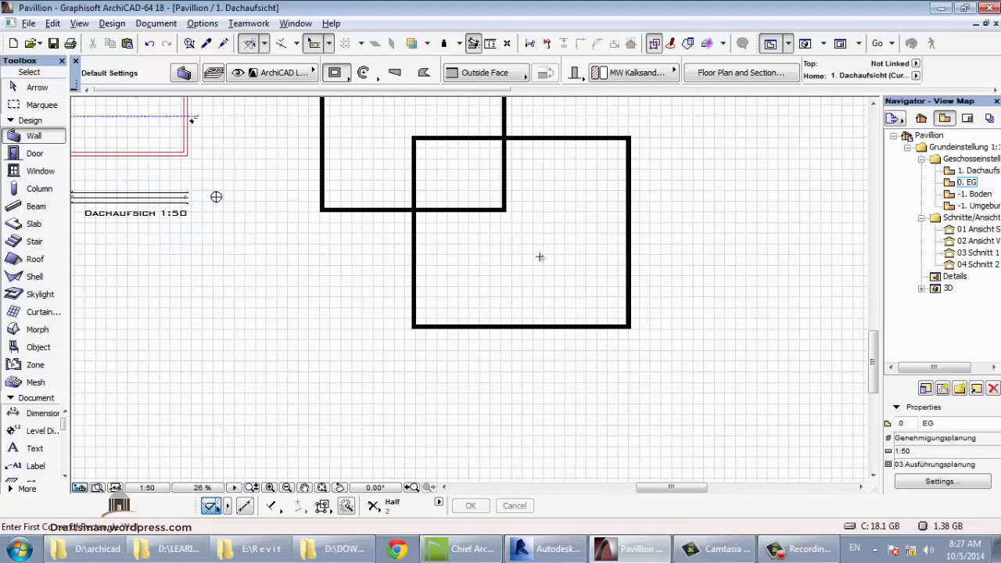
- Draw a third and a larger fourth rectangular room overlapping the chain
click(531, 252)
click(771, 436)
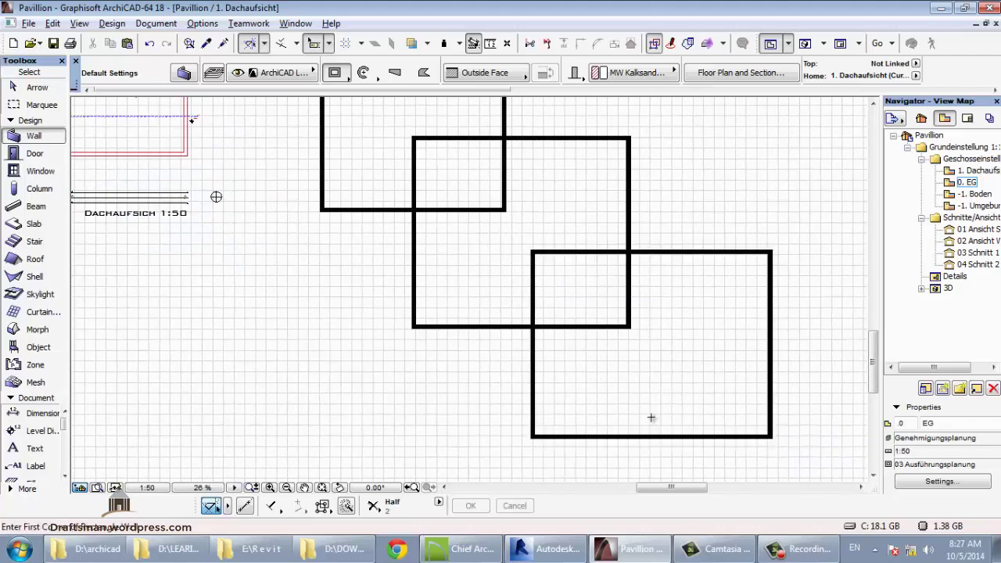
middle_drag(699, 336, 581, 393)
click(573, 386)
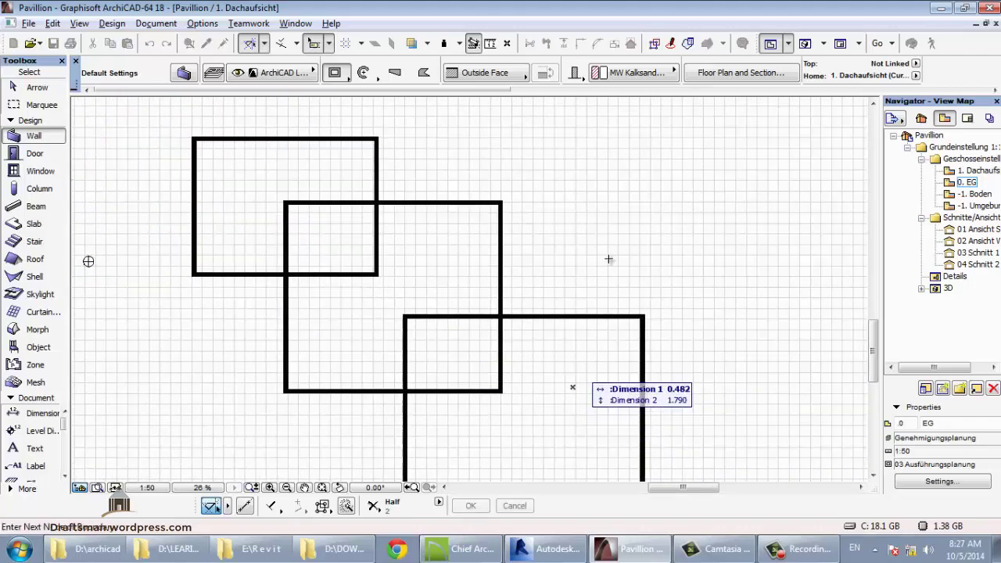
click(797, 163)
middle_drag(412, 326, 421, 305)
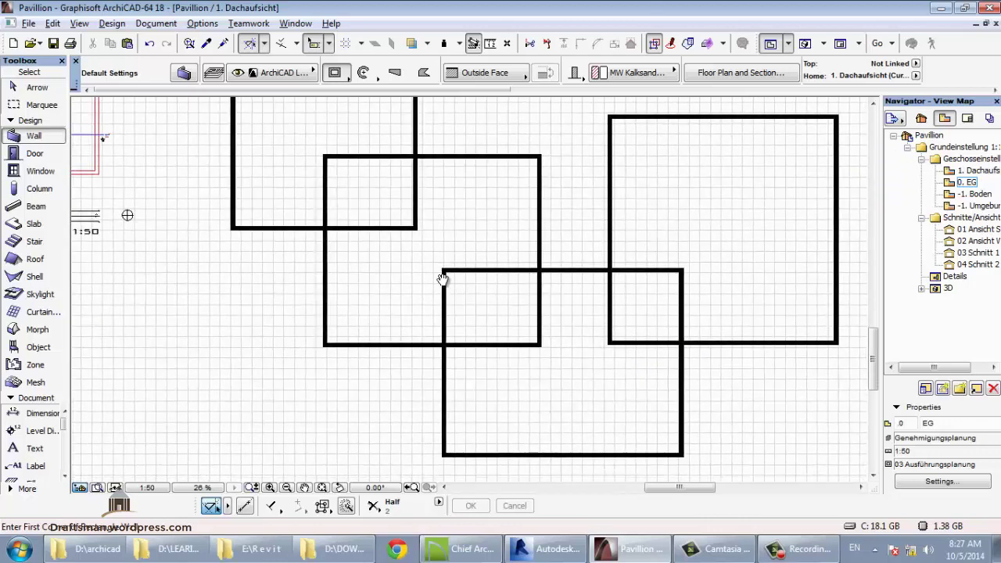
- Set Zone defaults to Wohnen, top not linked at 2.700, Manual geometry, Raster 25 % fill
click(24, 365)
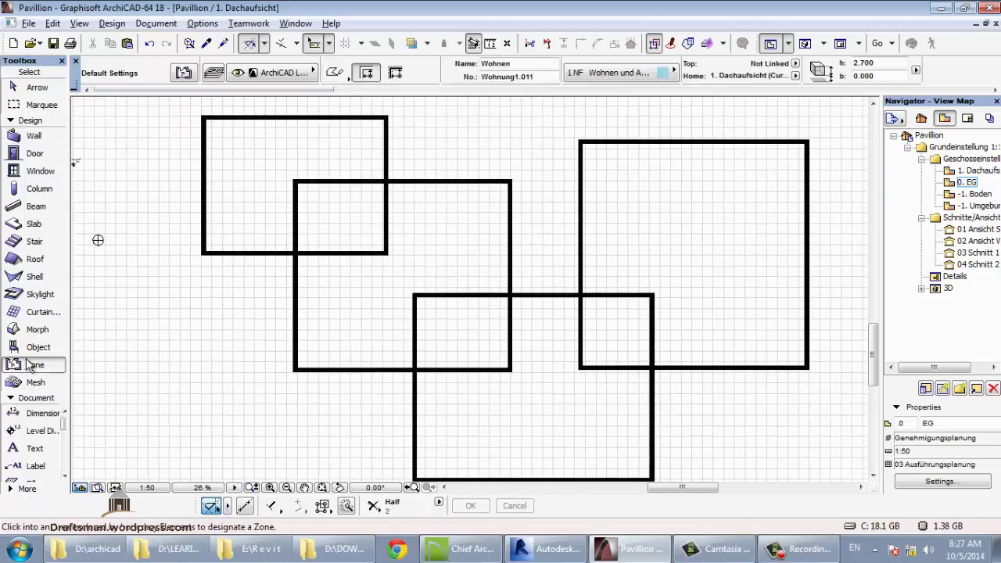
double_click(29, 368)
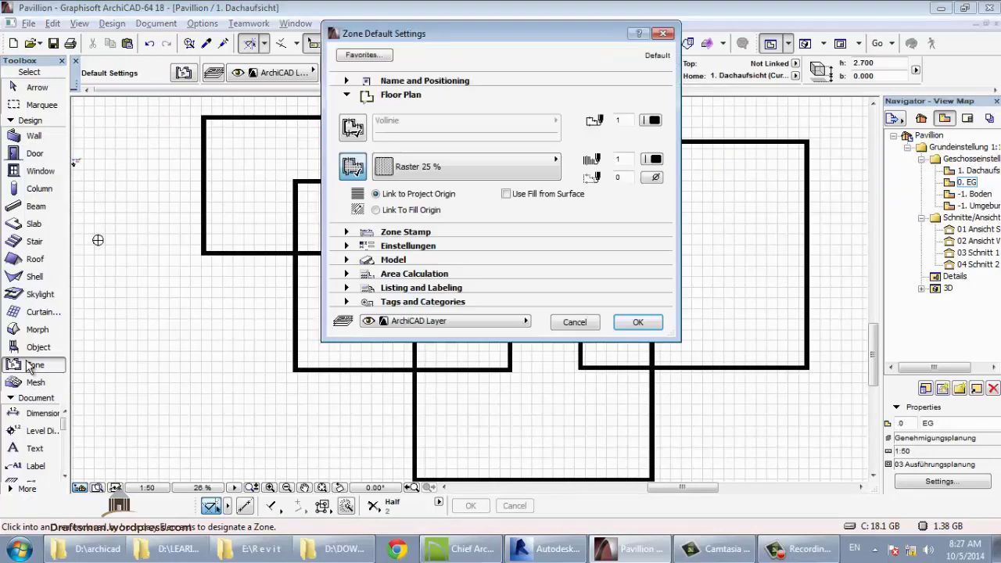
click(406, 80)
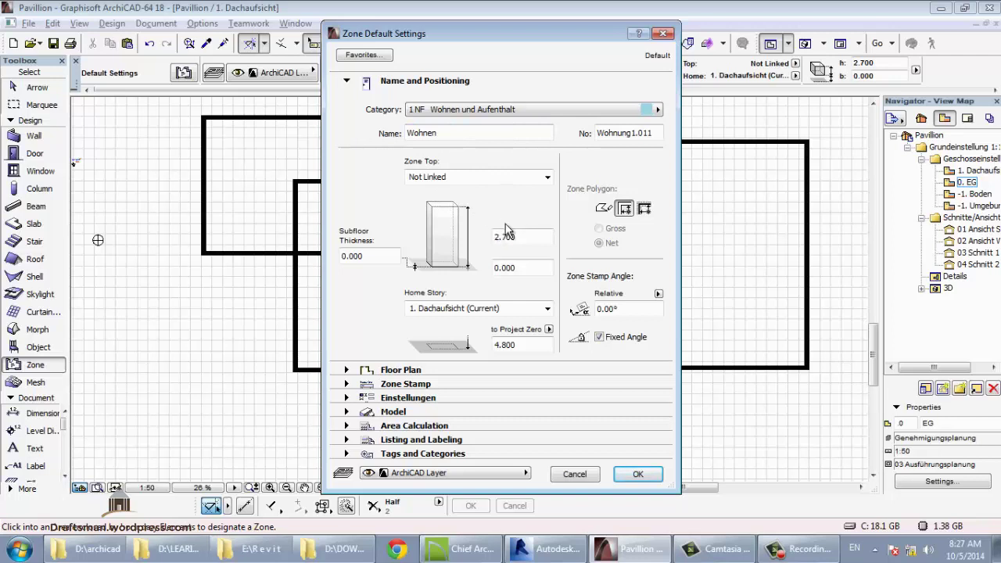
click(547, 180)
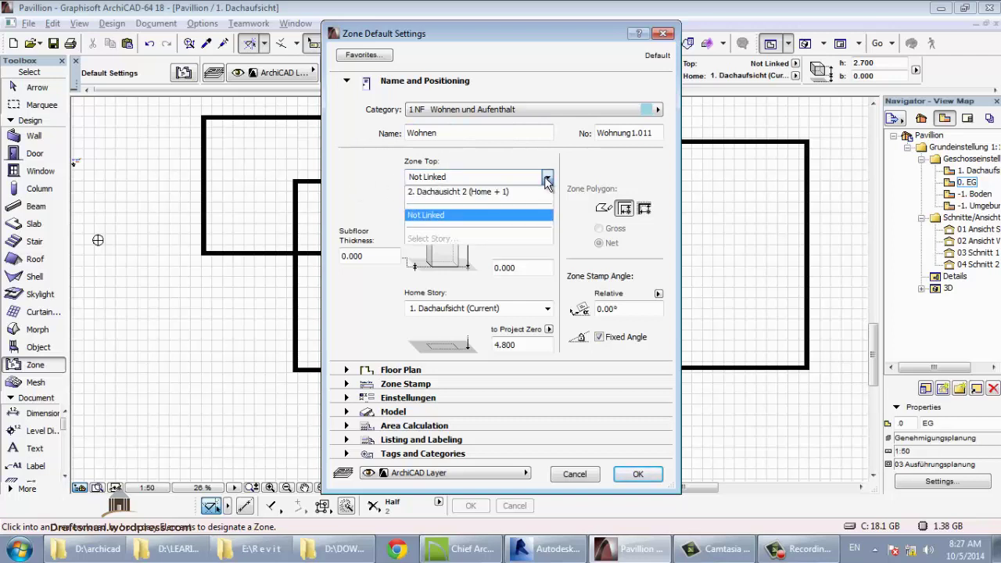
click(546, 179)
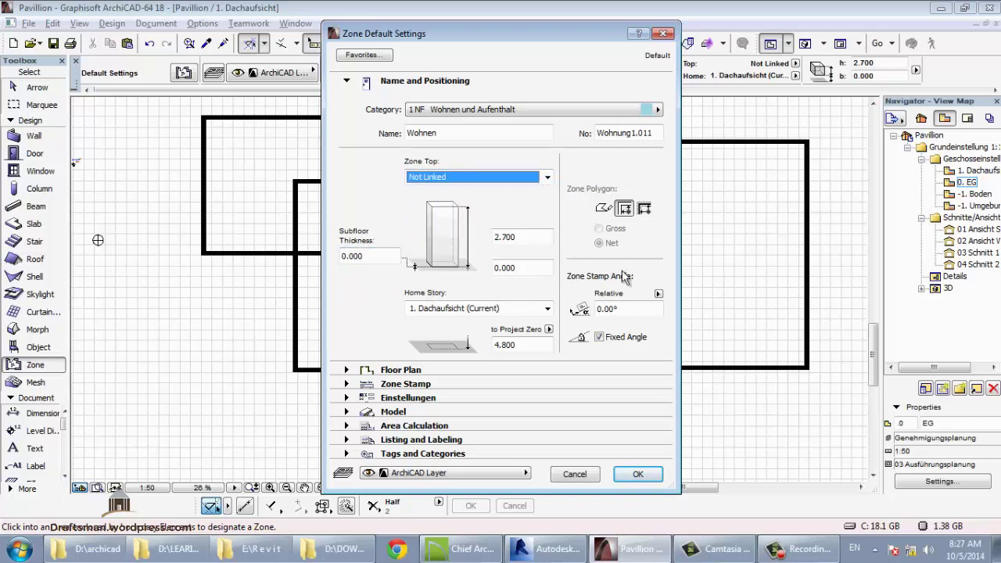
click(604, 213)
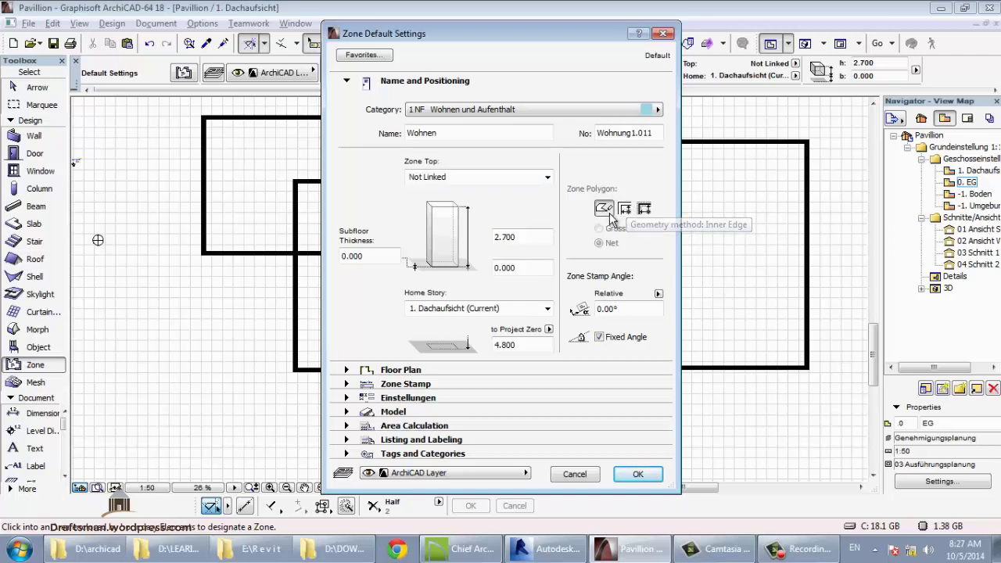
click(466, 372)
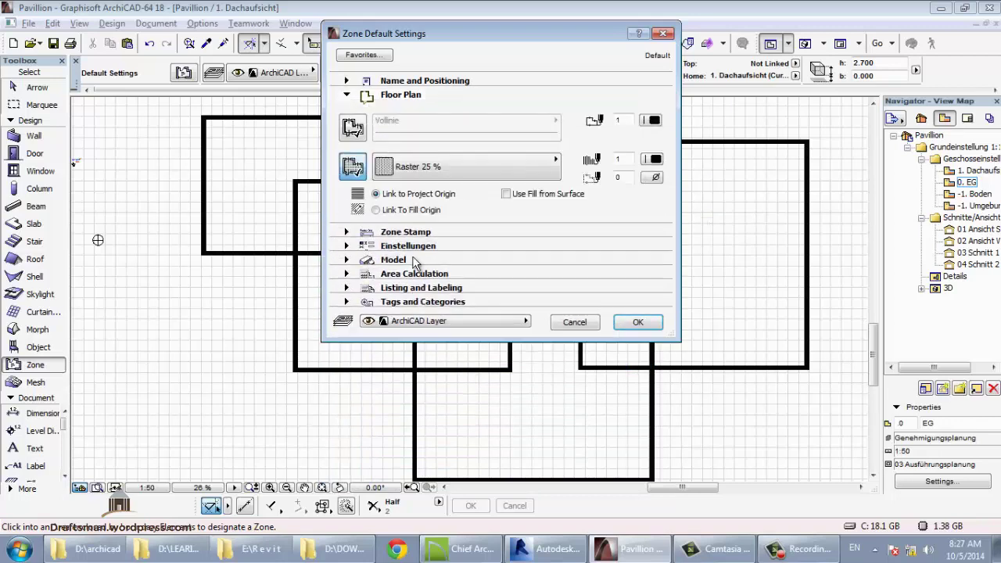
click(494, 171)
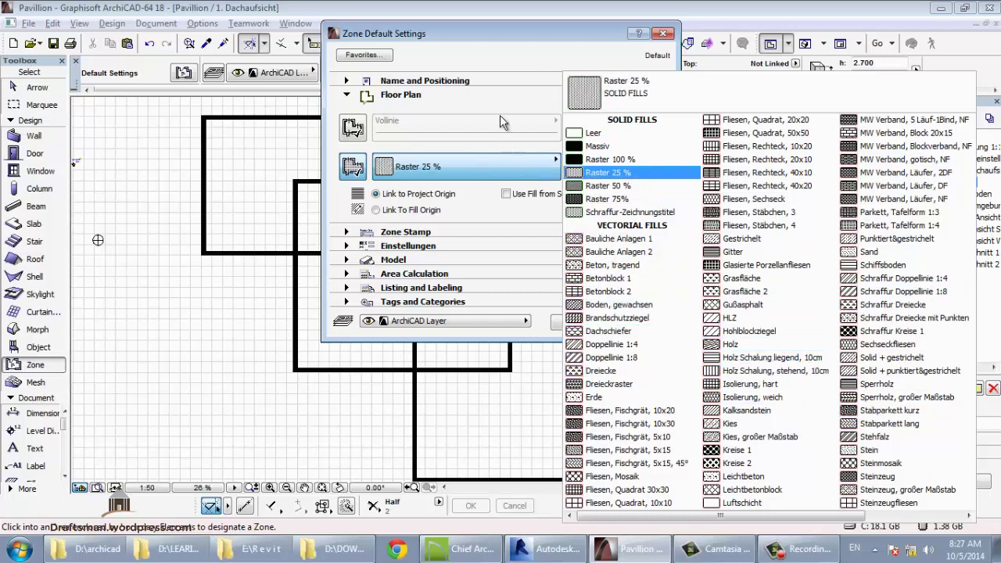
click(485, 56)
click(637, 321)
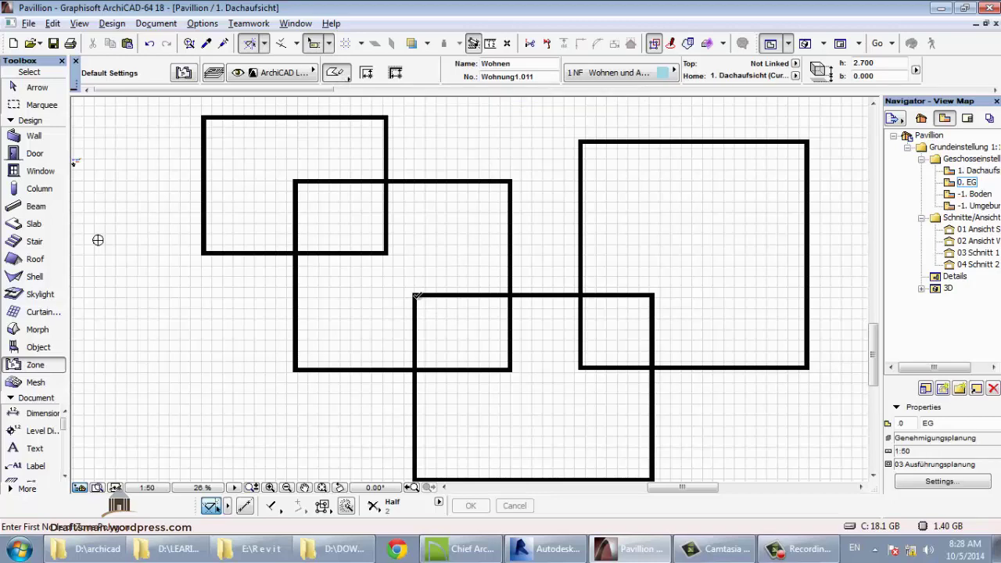
- Trace a Wohnen zone around the second and third rooms' square overlap and place its stamp
middle_drag(180, 372, 330, 331)
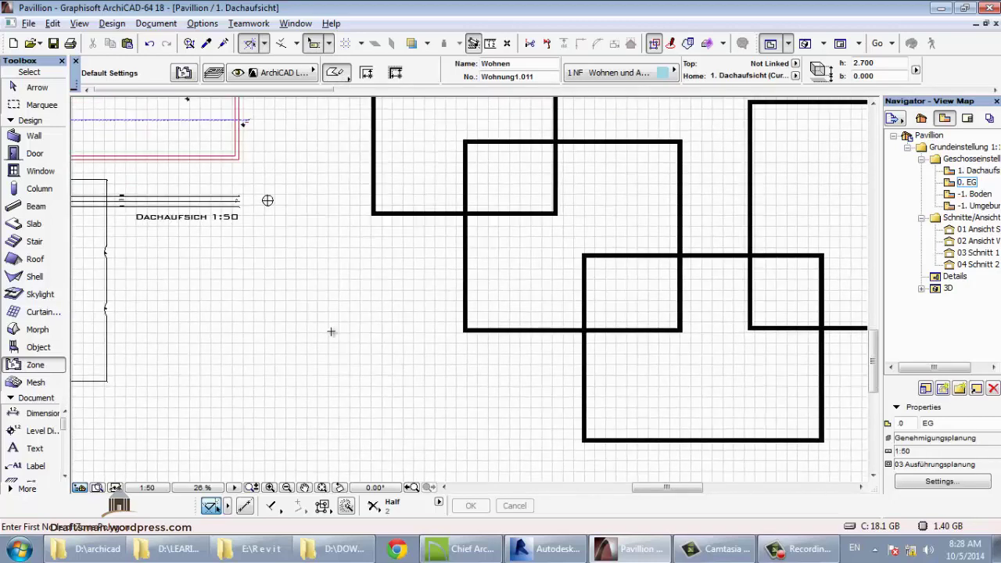
mouse_move(638, 398)
middle_down()
mouse_move(579, 415)
mouse_move(484, 376)
middle_up()
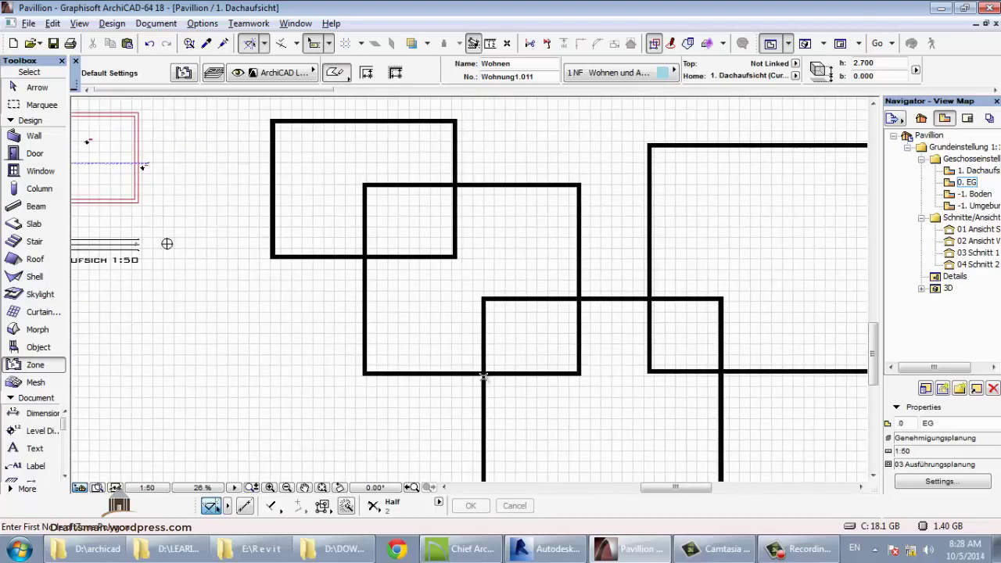
click(483, 374)
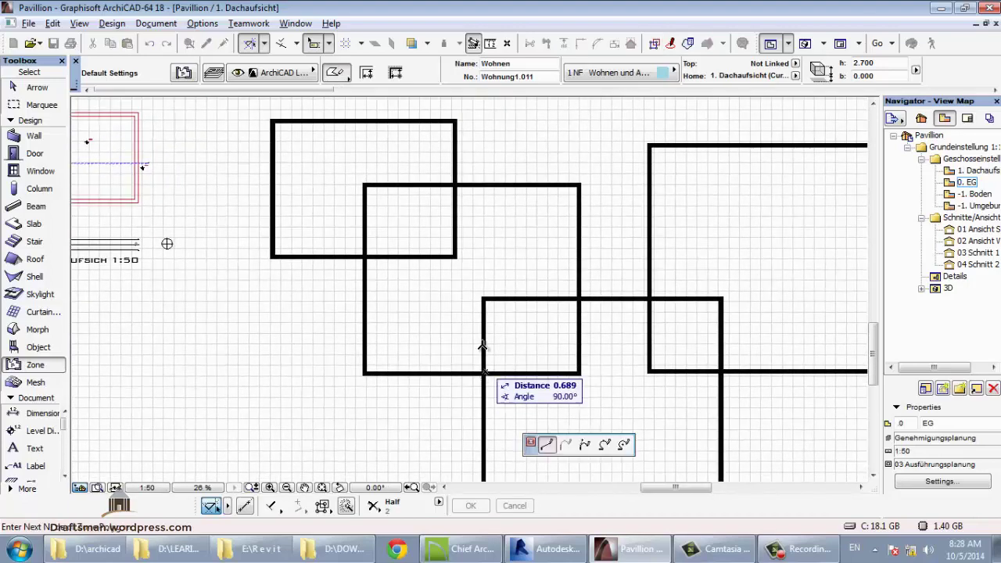
click(484, 298)
click(579, 297)
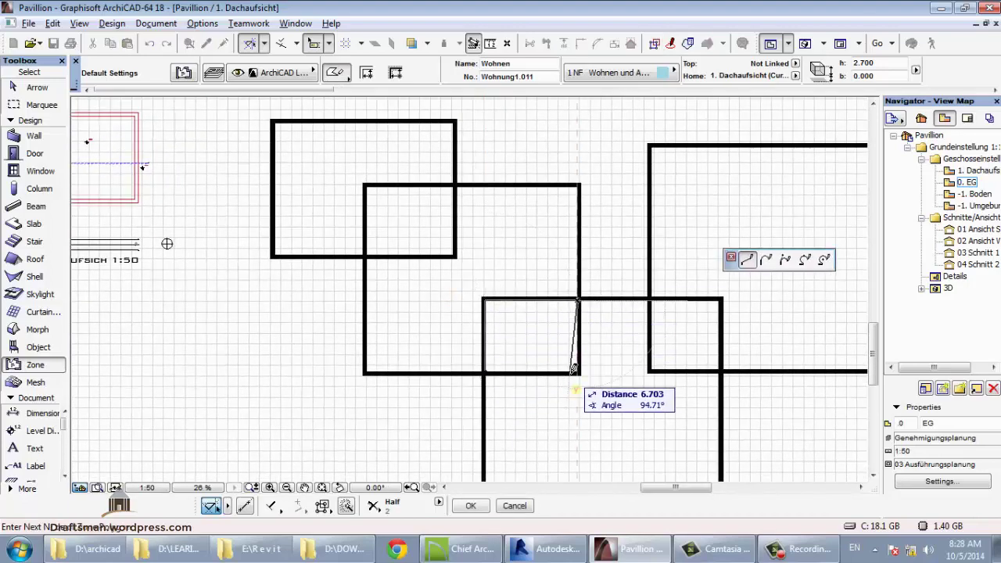
click(578, 374)
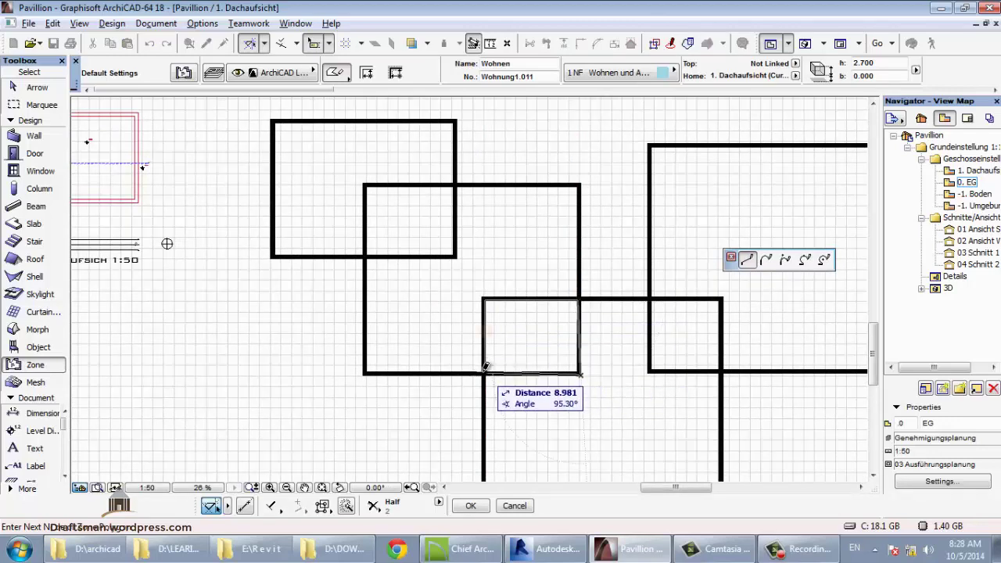
click(485, 370)
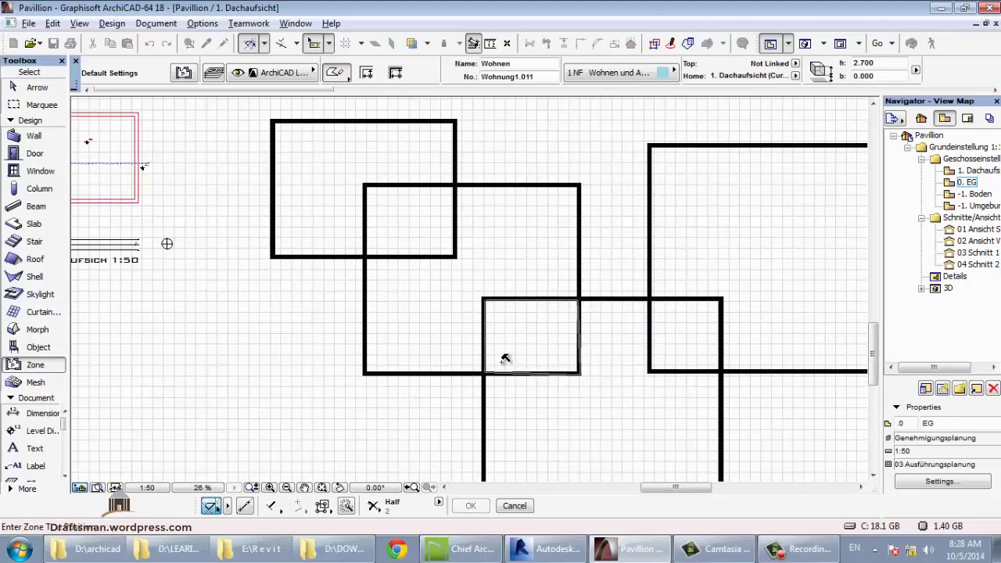
click(548, 332)
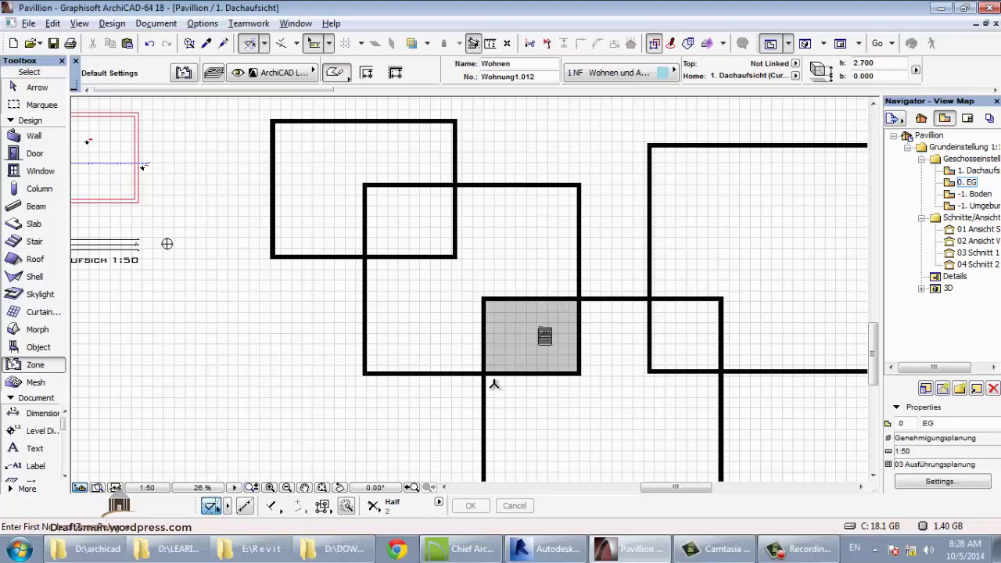
- Zoom the plan out and back in to view all four rooms
scroll(542, 356, up, 4)
scroll(563, 258, up, 3)
scroll(547, 241, up, 1)
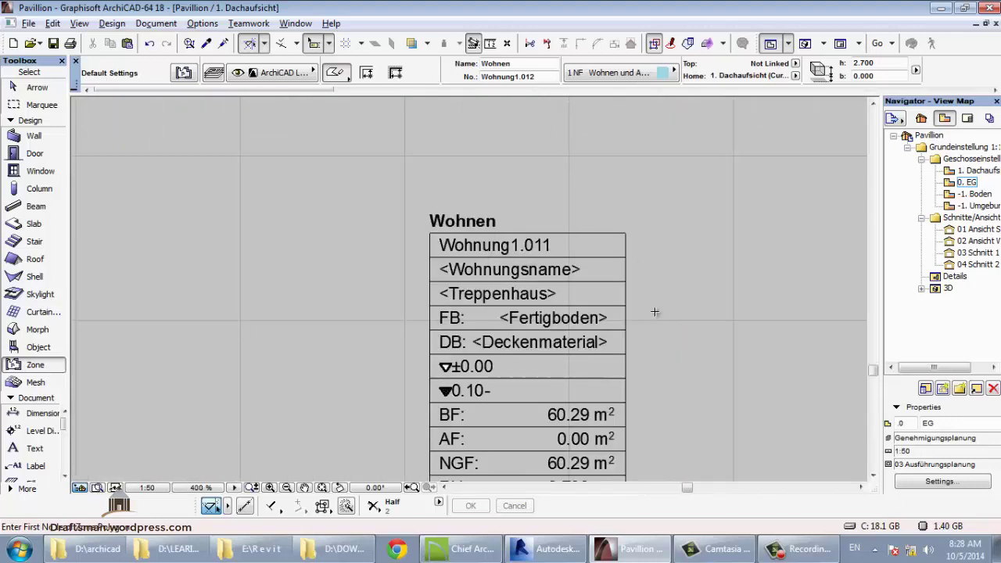
scroll(656, 313, up, 2)
scroll(443, 307, down, 2)
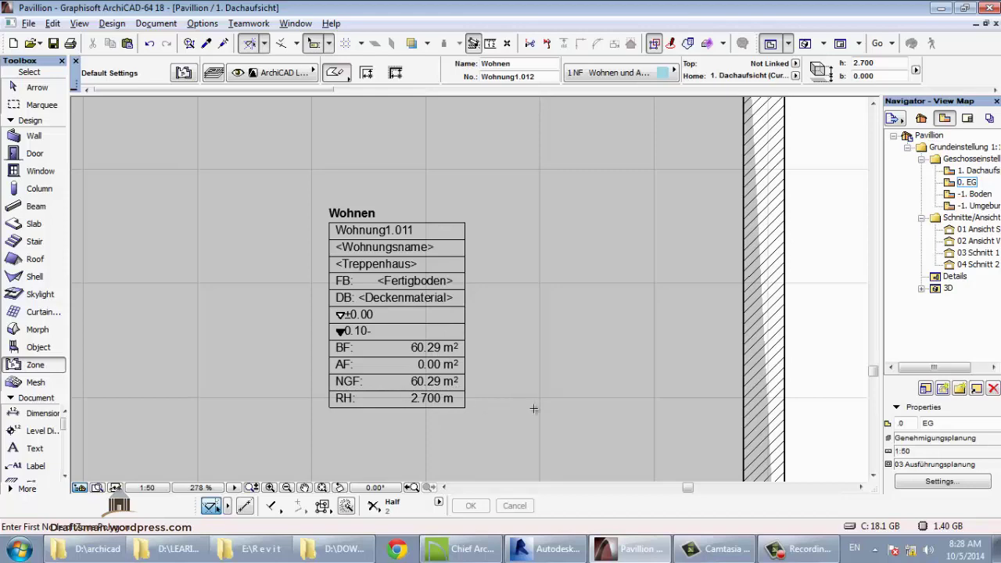
scroll(361, 365, down, 4)
scroll(384, 287, down, 3)
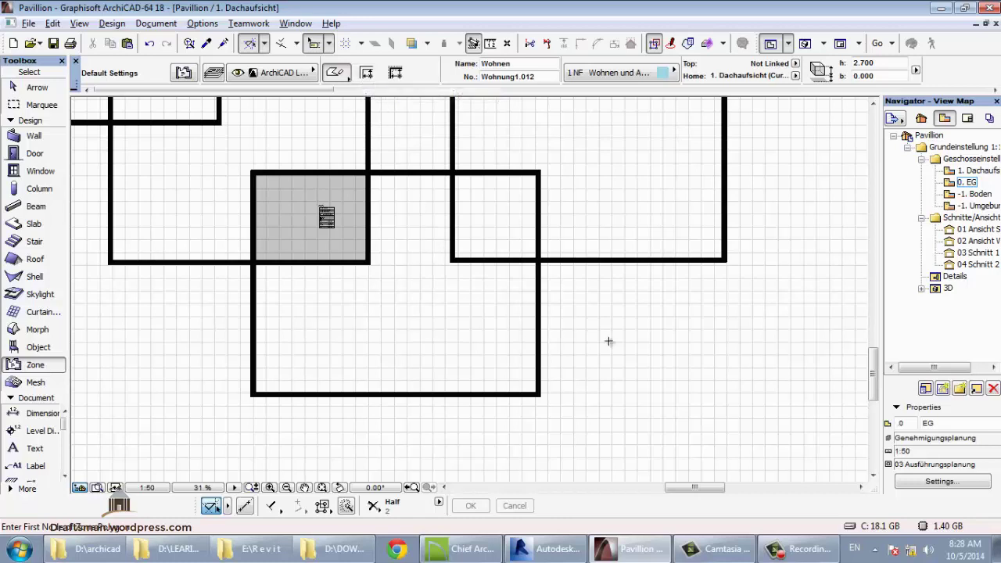
- Switch to Inner Edge and place zone Wohnung1.012 (263.46 m²) in the large lower room
click(366, 74)
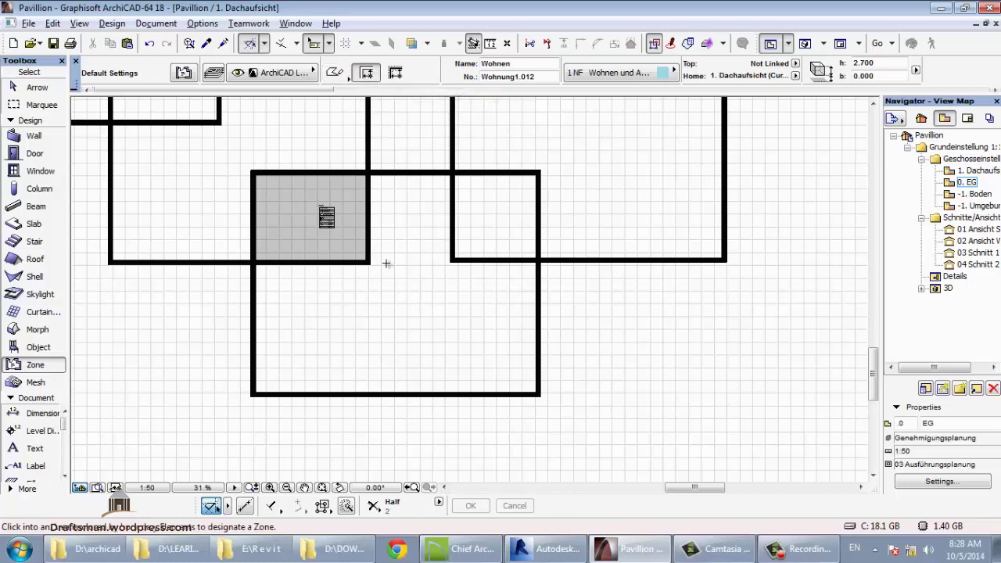
click(423, 344)
click(382, 342)
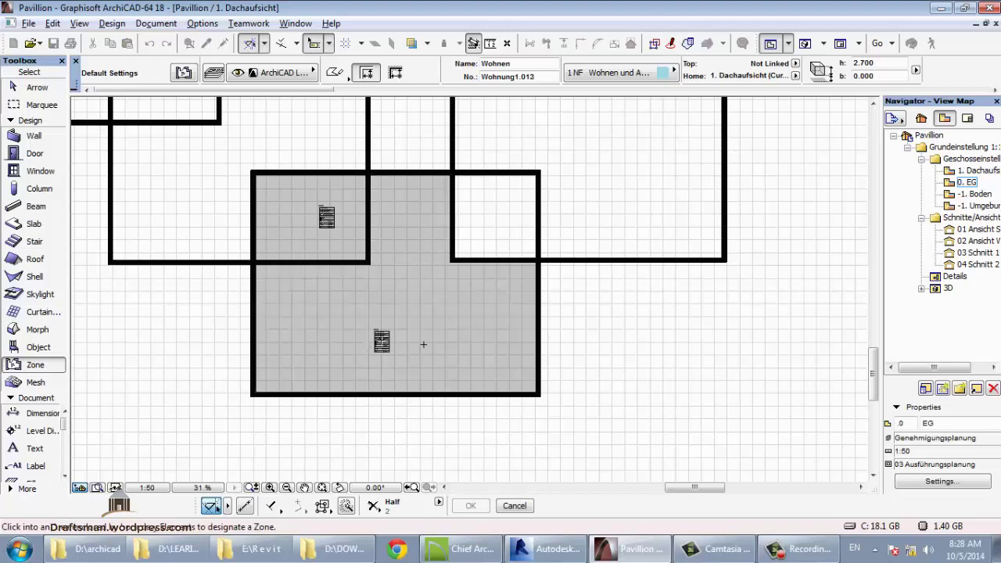
scroll(423, 344, up, 3)
scroll(525, 324, up, 2)
scroll(696, 316, up, 1)
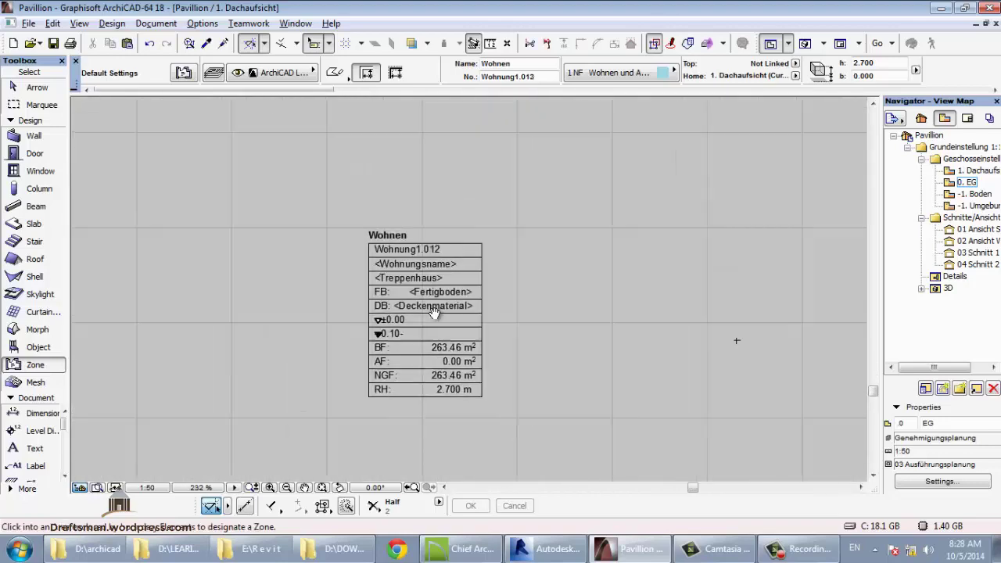
scroll(438, 312, down, 2)
scroll(469, 273, down, 2)
scroll(527, 291, down, 2)
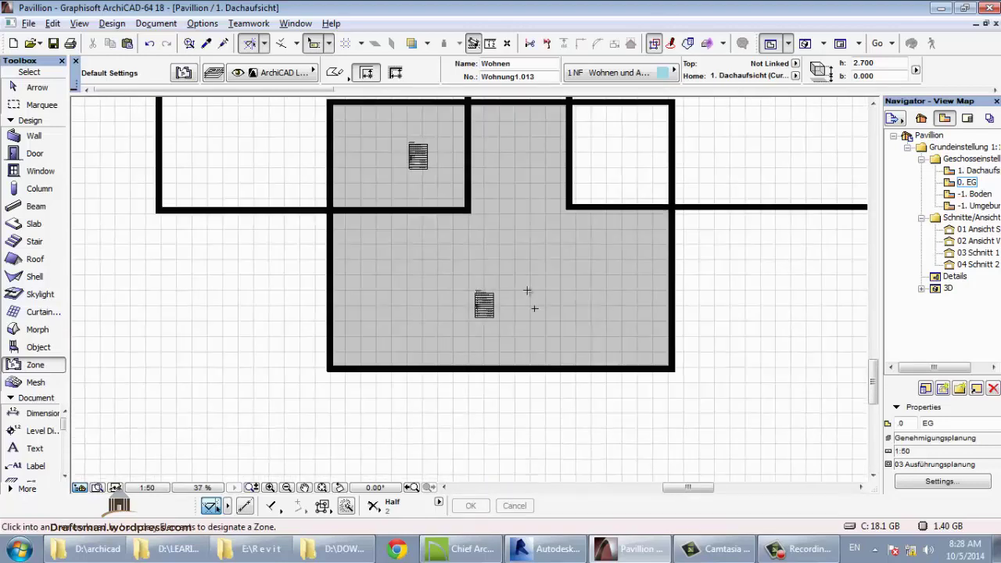
key(Escape)
- Assign the lower zone the category 5 NF Bildung, Unterricht und Kultur
click(583, 281)
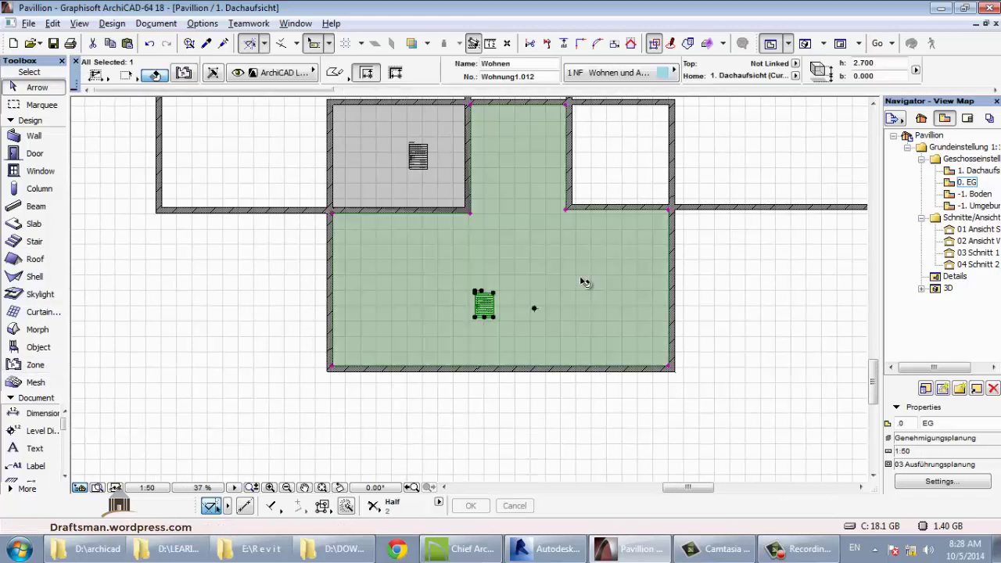
click(618, 72)
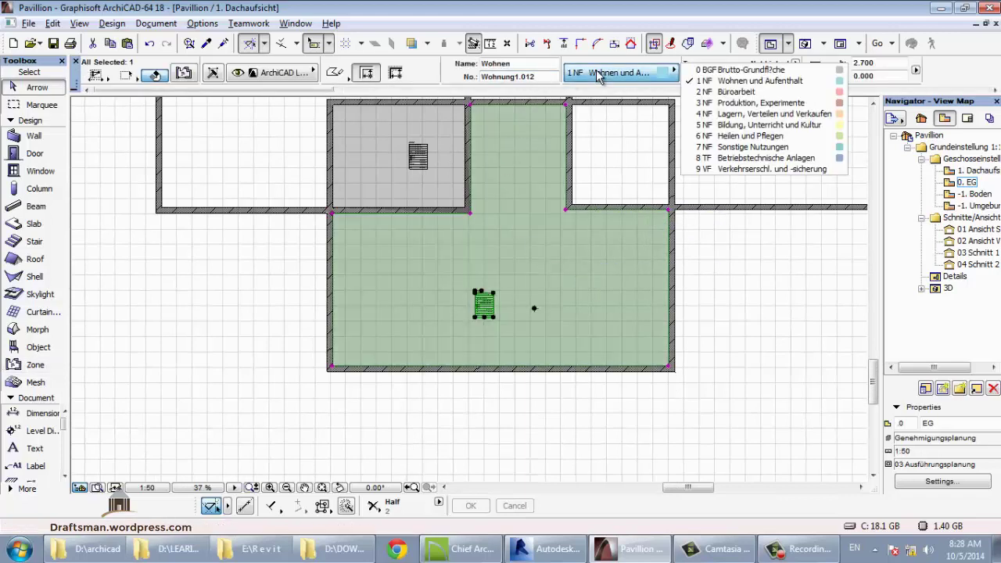
click(735, 125)
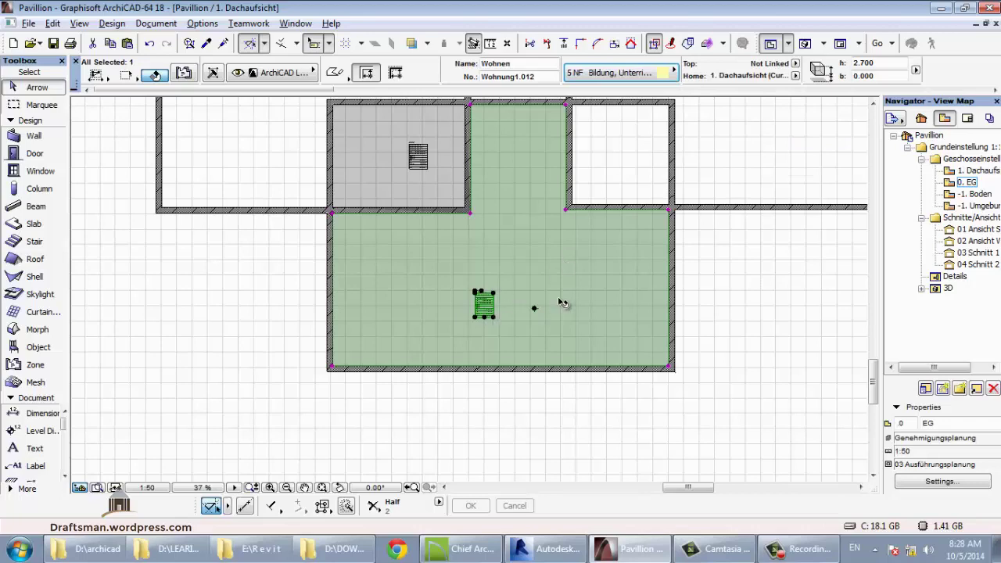
- Apply the Gitter fill pattern to zone Wohnung1.012 so the lower room shows dark
double_click(56, 368)
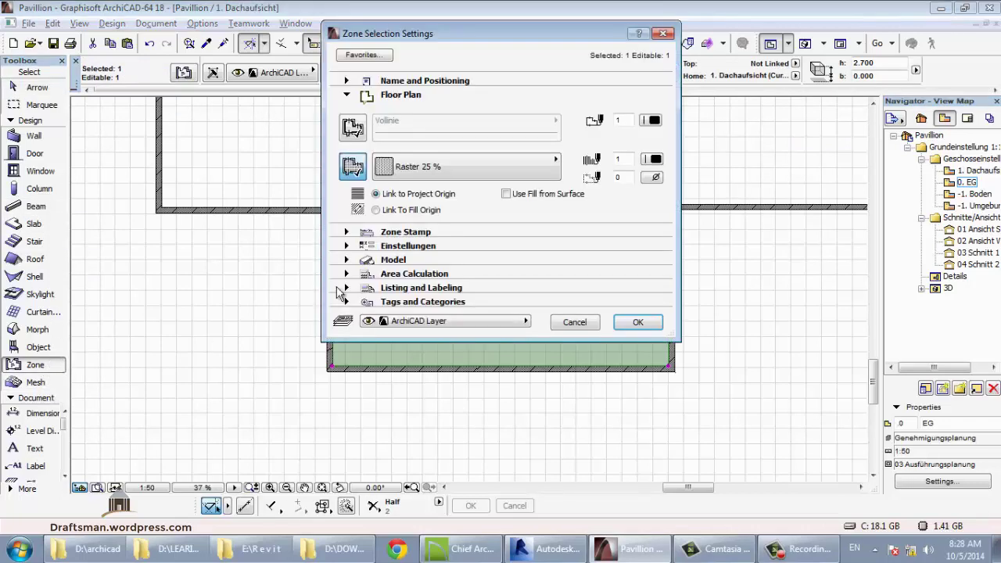
click(477, 162)
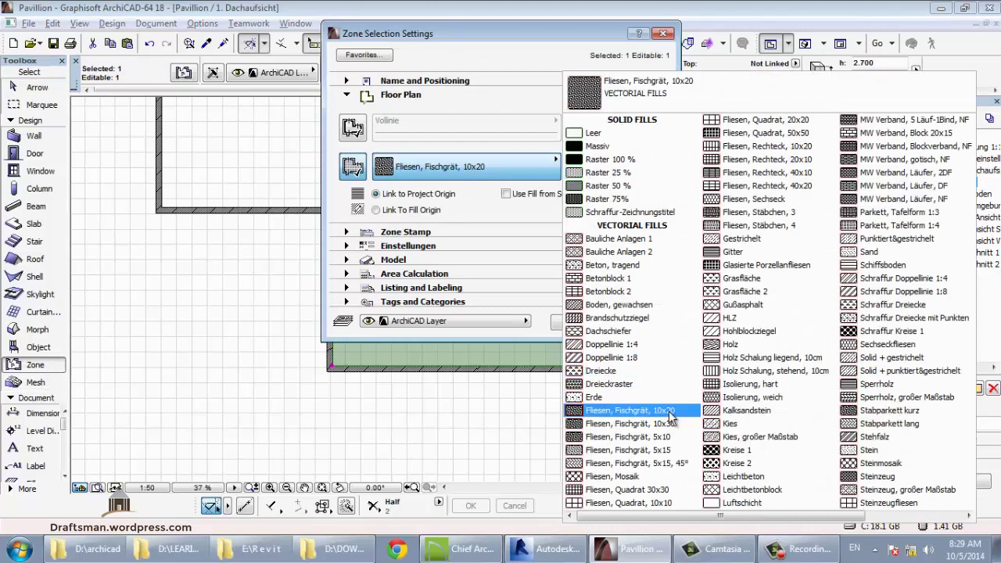
click(749, 253)
click(637, 323)
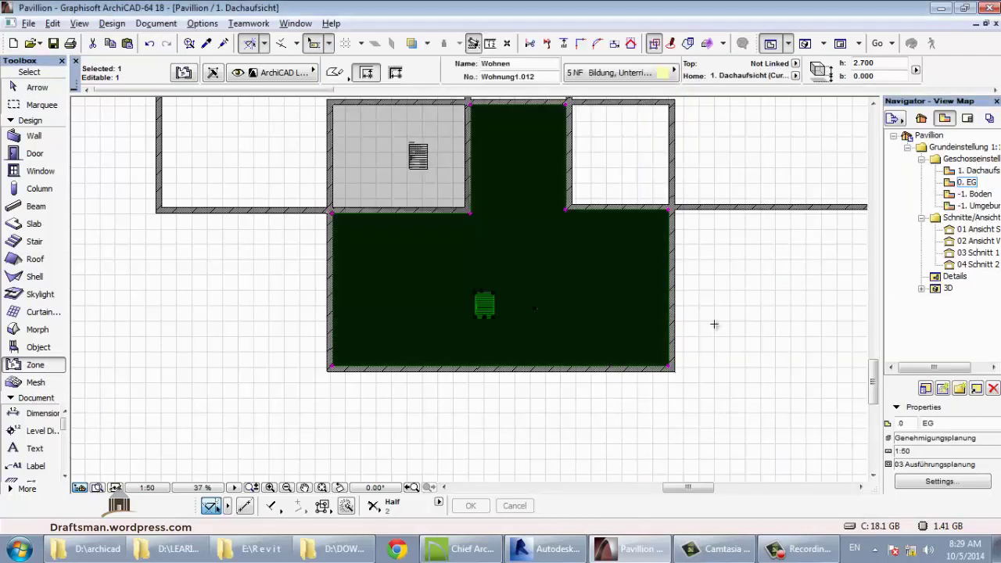
middle_drag(714, 323, 597, 421)
scroll(457, 272, up, 3)
scroll(424, 272, up, 1)
scroll(413, 418, down, 4)
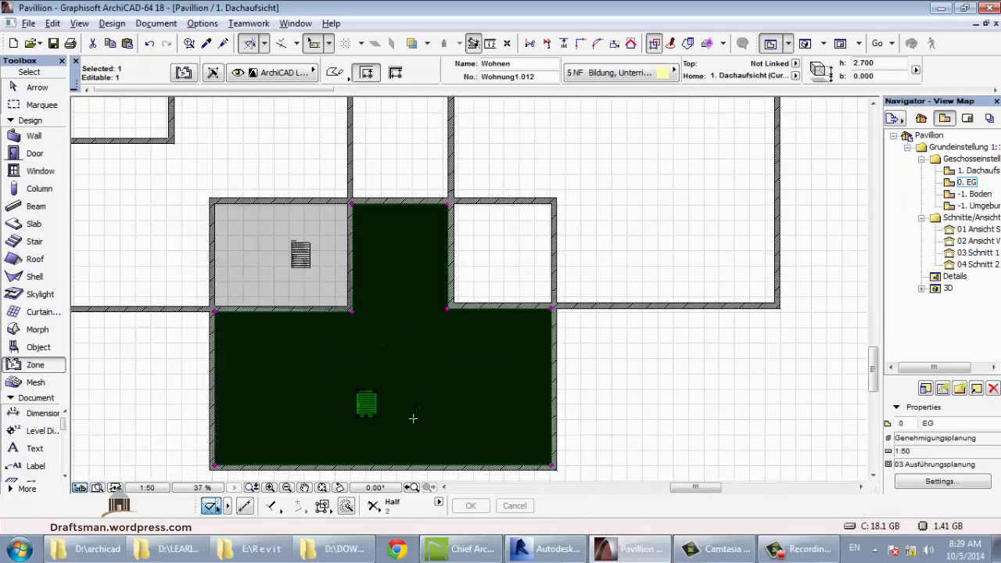
scroll(368, 406, up, 5)
scroll(387, 359, down, 4)
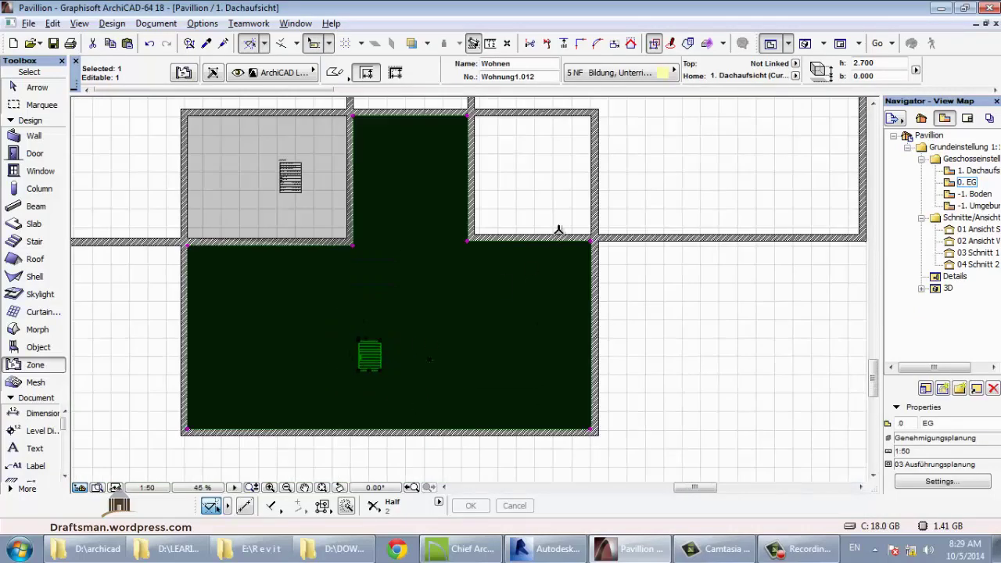
key(Escape)
middle_drag(555, 173, 453, 299)
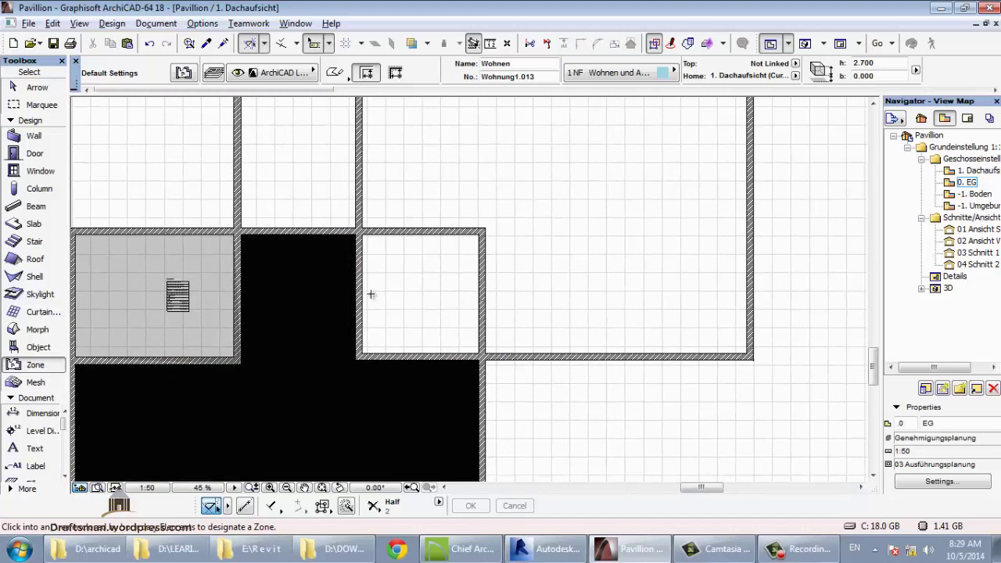
- Create zone Wohnung1.013 (41.01 m², 2.700 m high) in the small room and select it
click(410, 274)
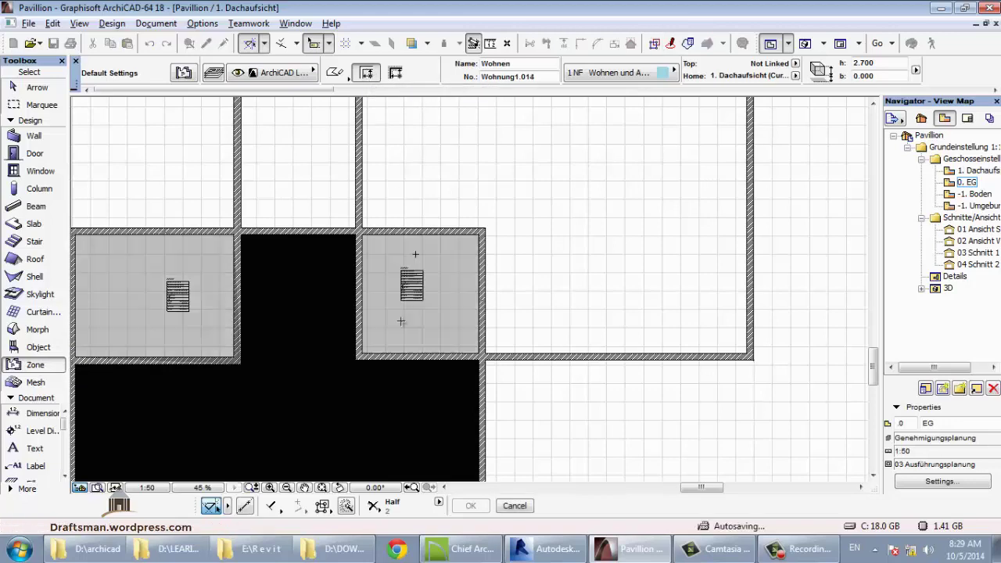
scroll(392, 320, up, 5)
scroll(415, 286, up, 2)
scroll(416, 286, down, 1)
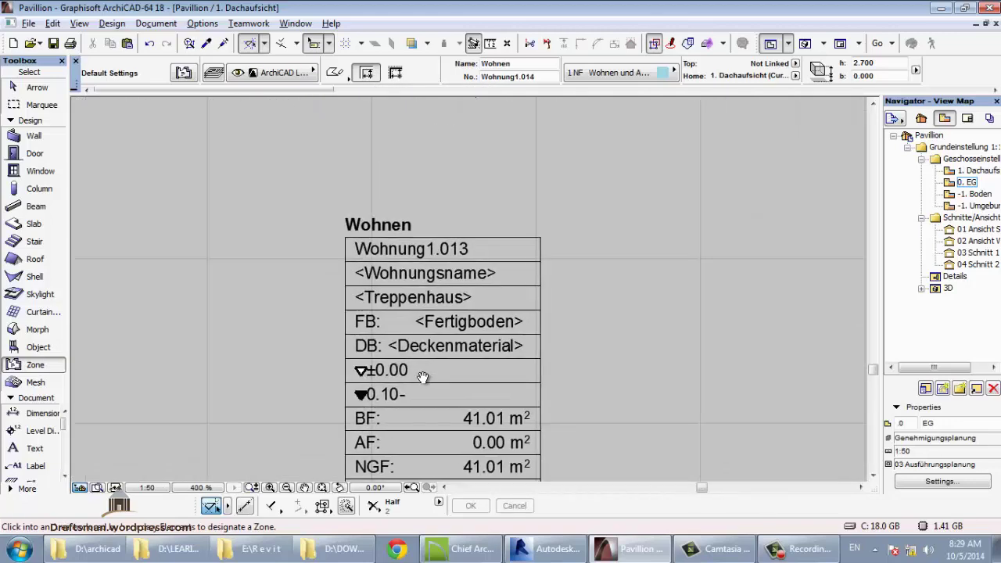
scroll(416, 286, down, 1)
scroll(416, 286, down, 1)
key(Escape)
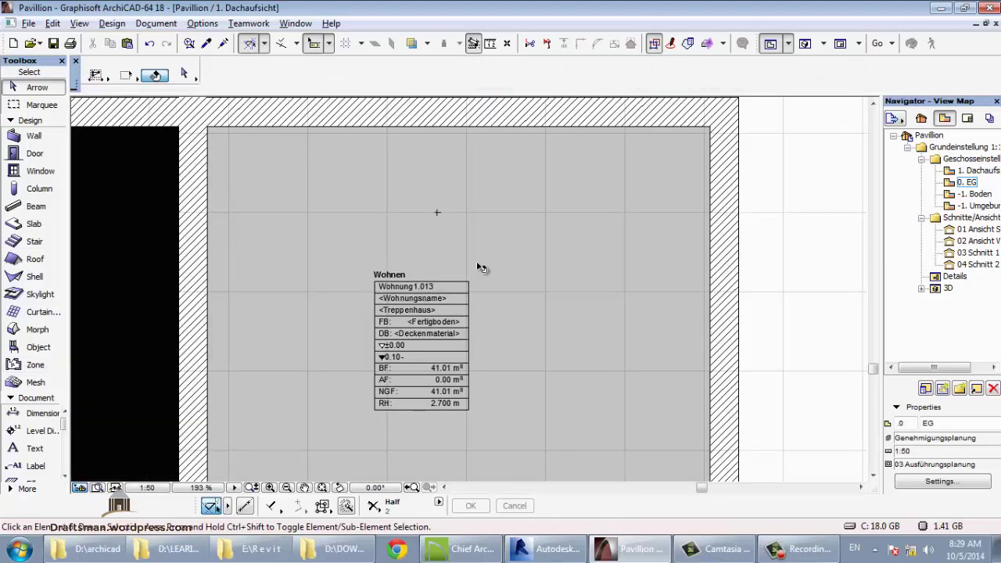
click(473, 225)
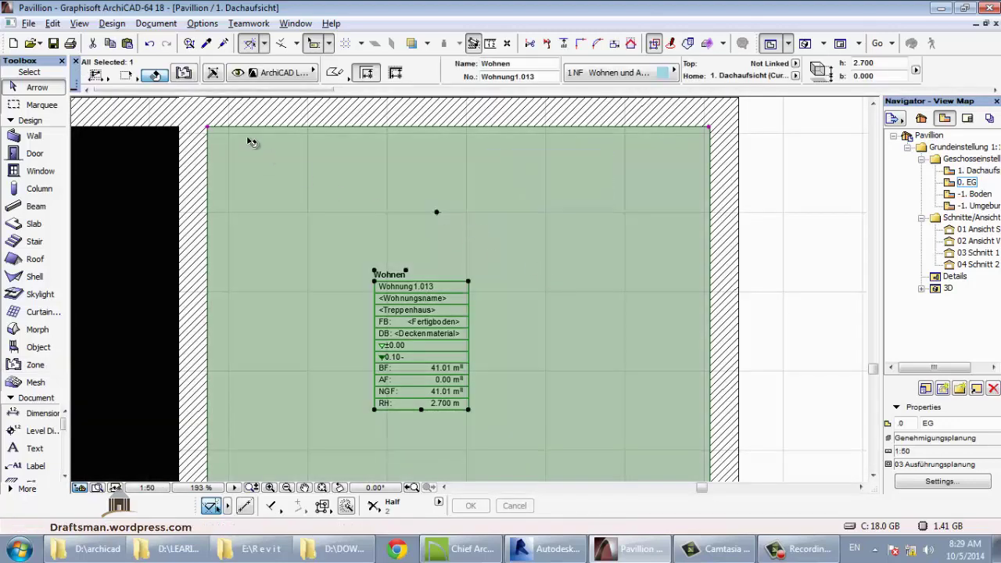
- Rename the small-room zone to 'rat room' with number 'rat 13'
click(192, 77)
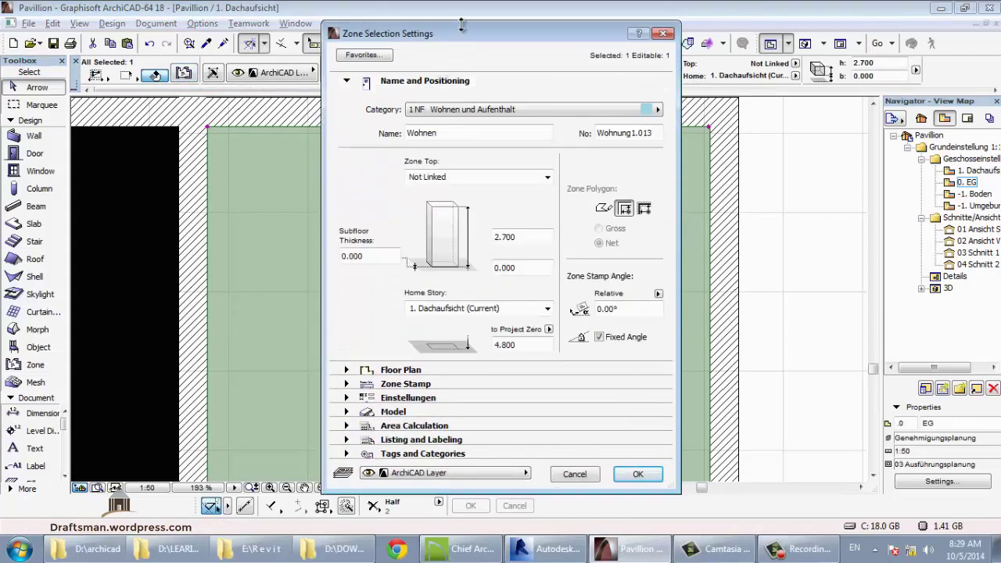
drag(464, 37, 694, 89)
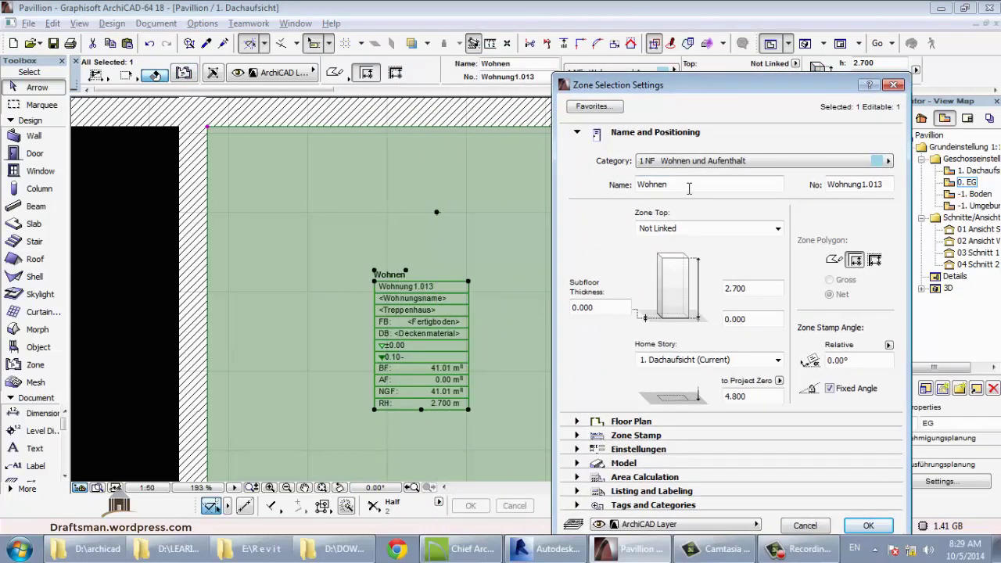
drag(703, 183, 573, 183)
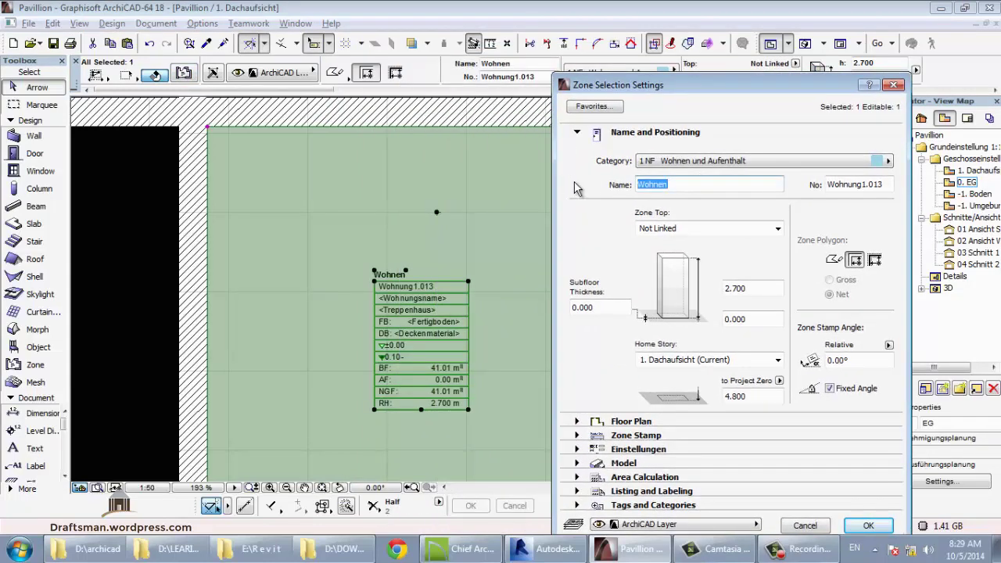
text(rat room)
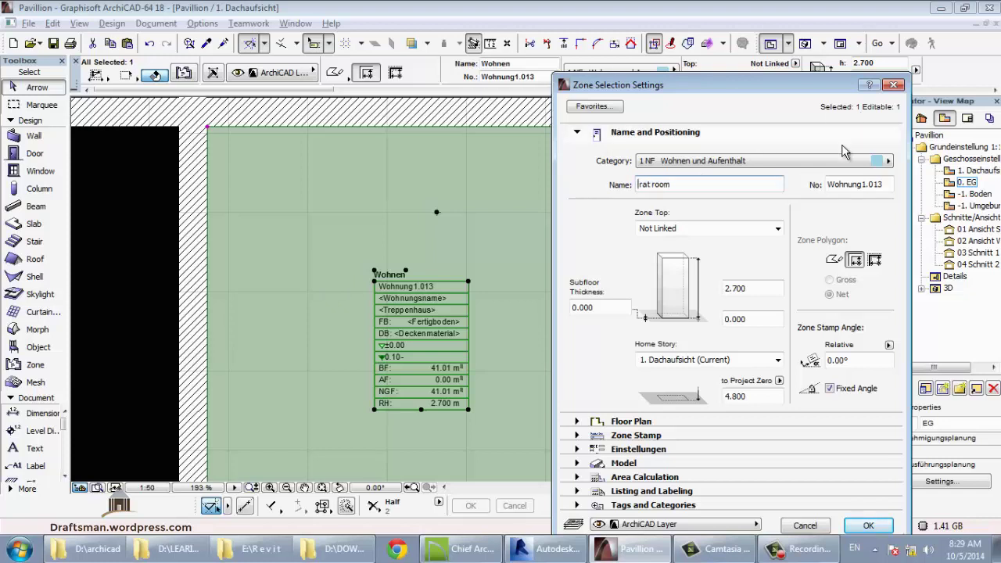
click(880, 183)
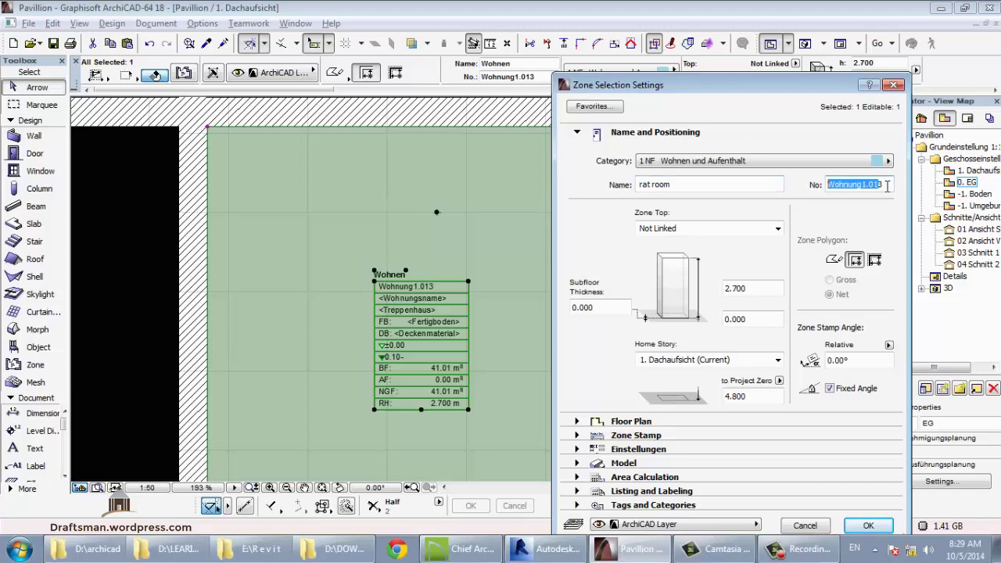
click(880, 184)
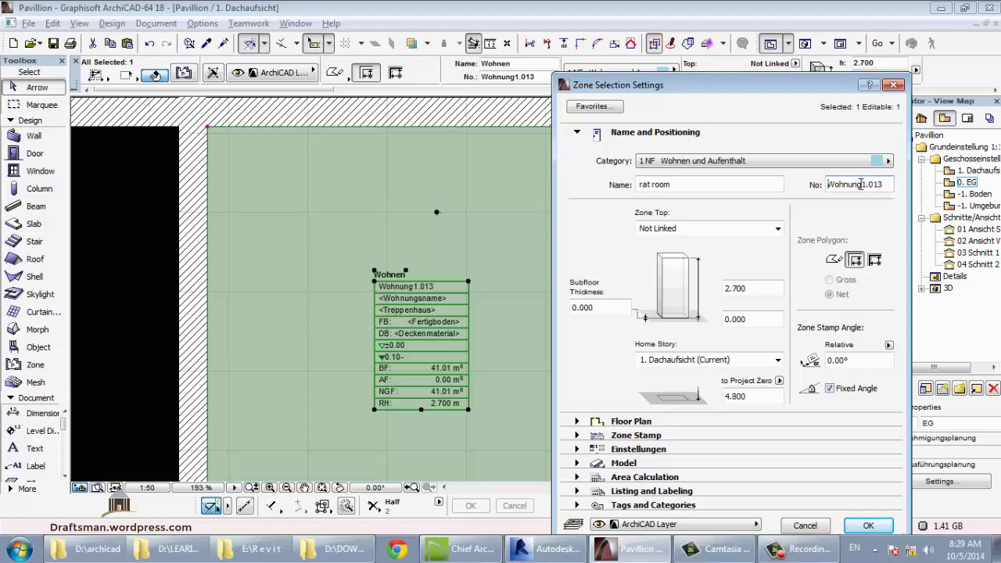
double_click(860, 183)
text(rat)
text( 13)
- Give the zone the Schotter gravel fill on the floor plan and apply the changes
click(625, 131)
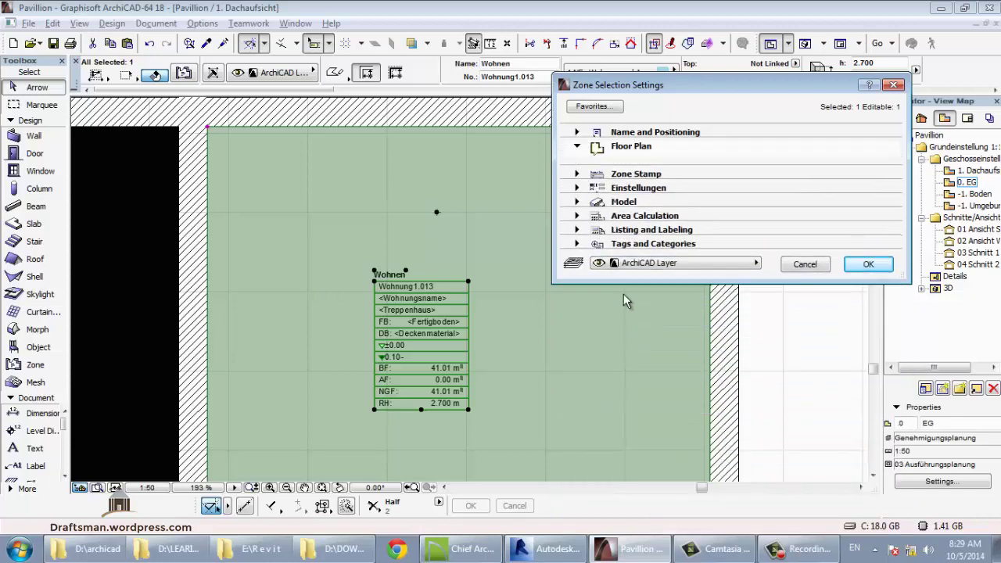
click(631, 145)
click(664, 219)
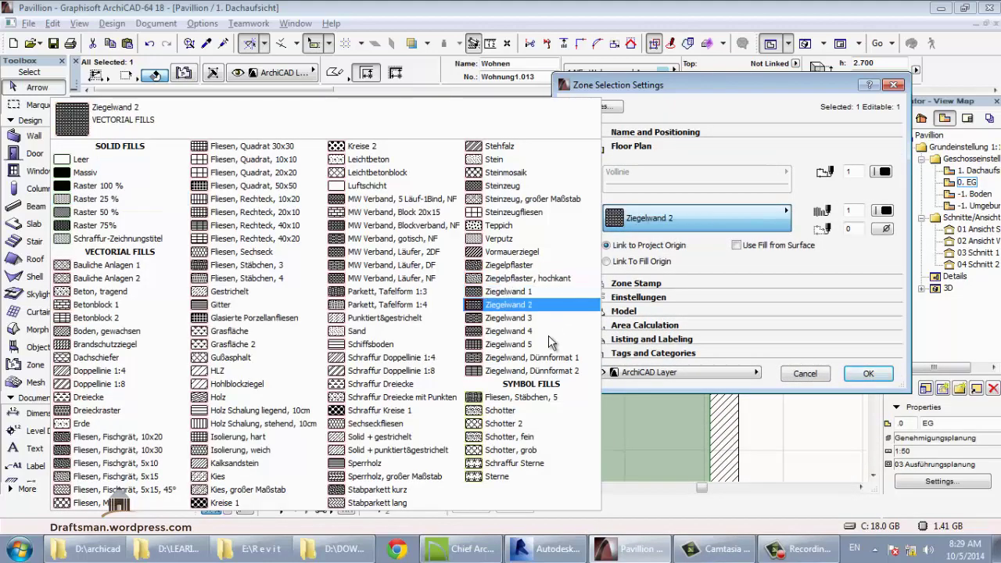
click(531, 410)
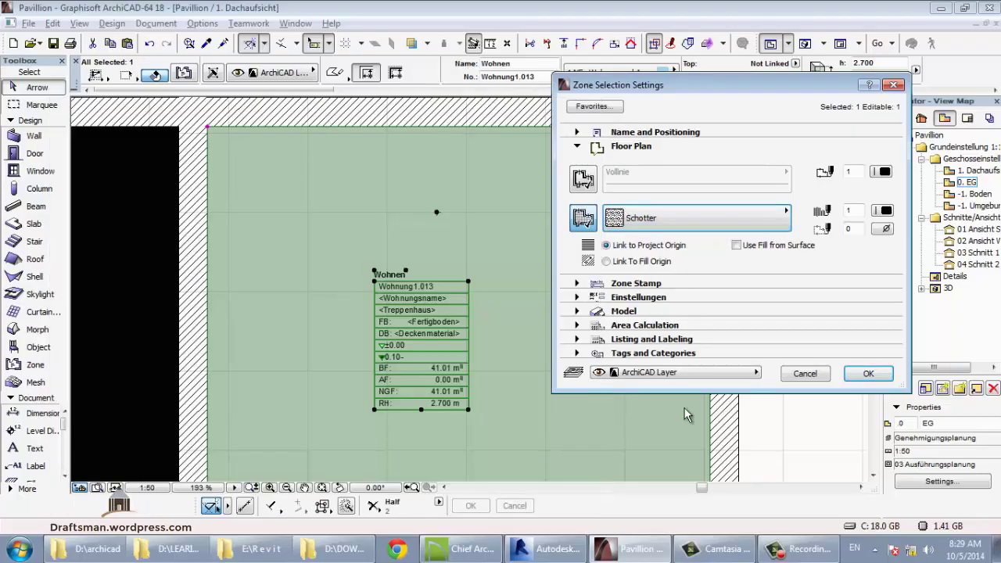
click(868, 374)
scroll(547, 336, up, 4)
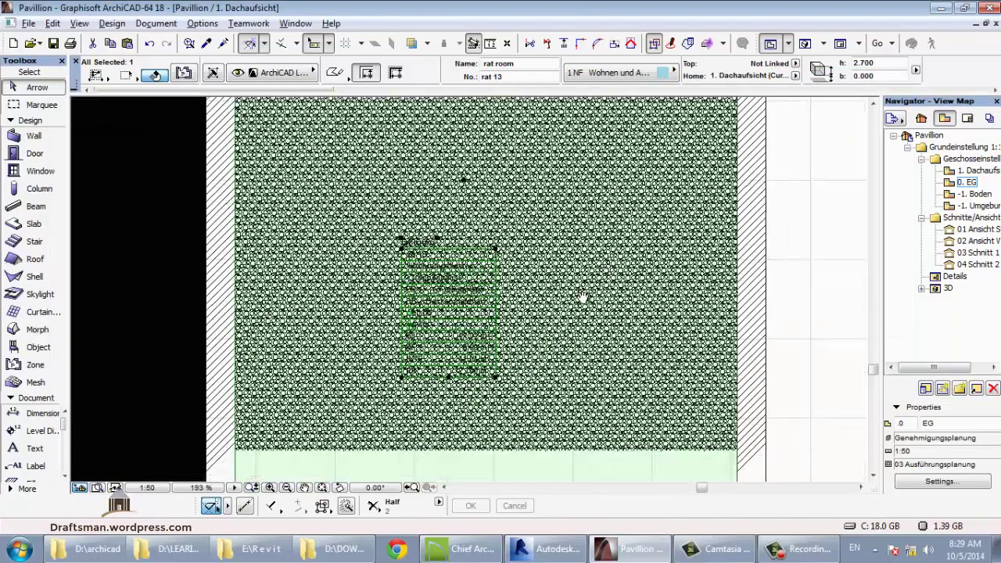
scroll(525, 276, up, 4)
scroll(526, 275, up, 4)
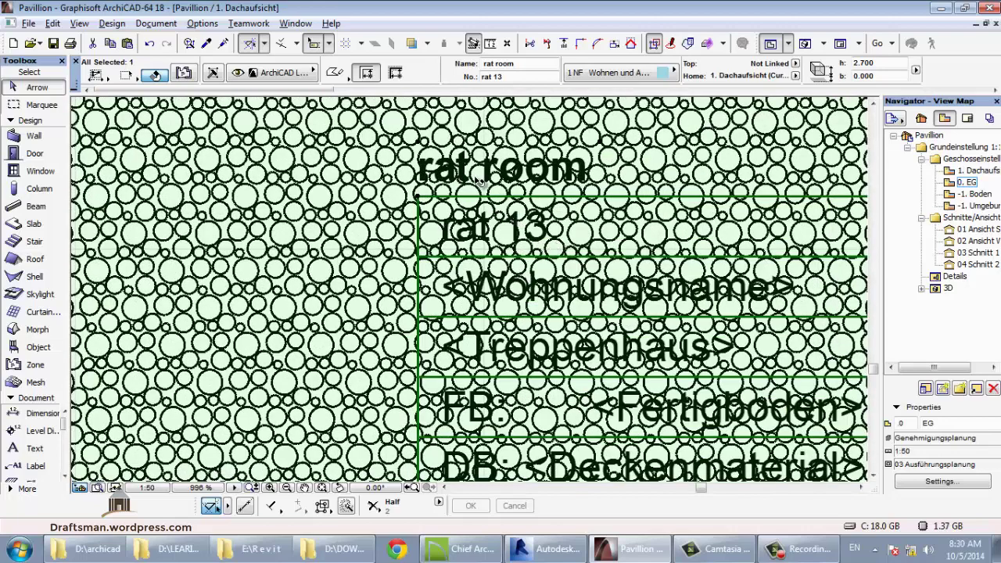
scroll(483, 222, down, 9)
scroll(509, 267, down, 9)
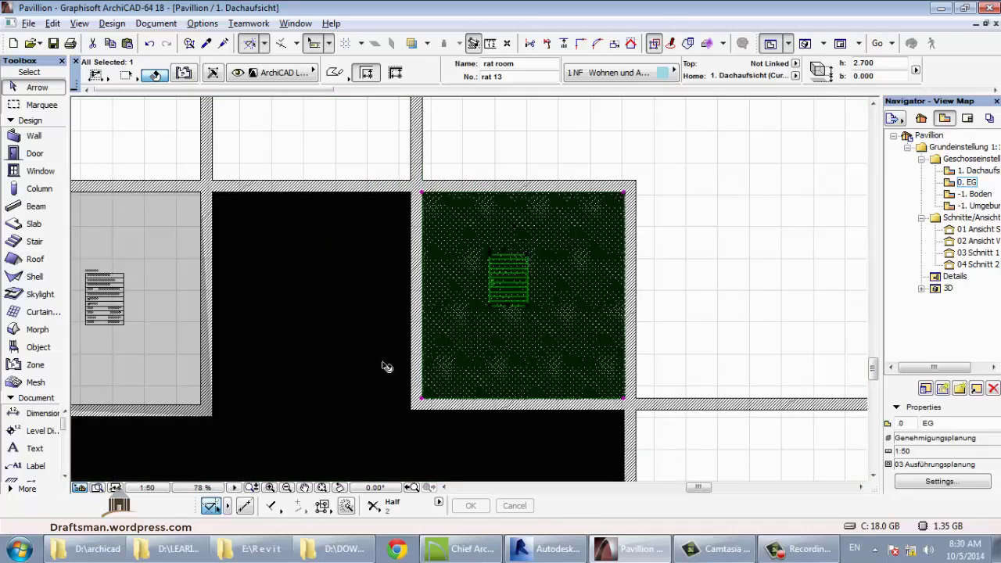
key(Escape)
scroll(548, 299, down, 3)
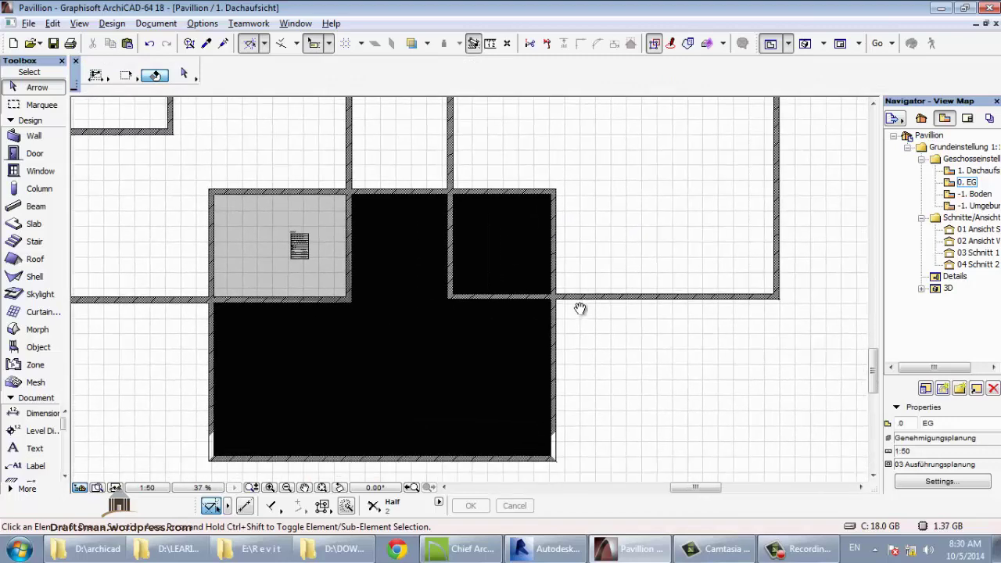
middle_drag(598, 341, 588, 340)
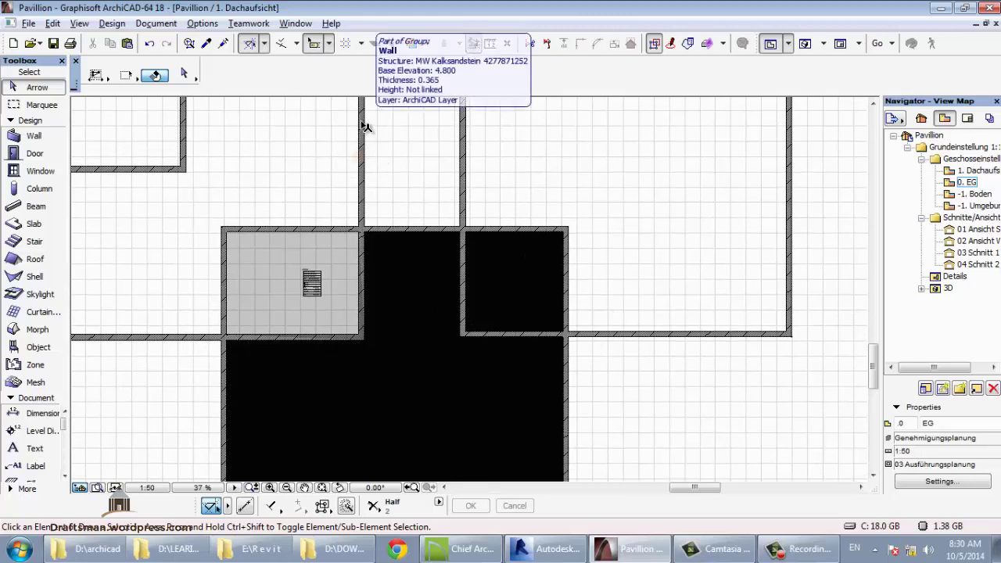
- Switch to 3D and filter the 3D view to include zones and exclude doors
key(F3)
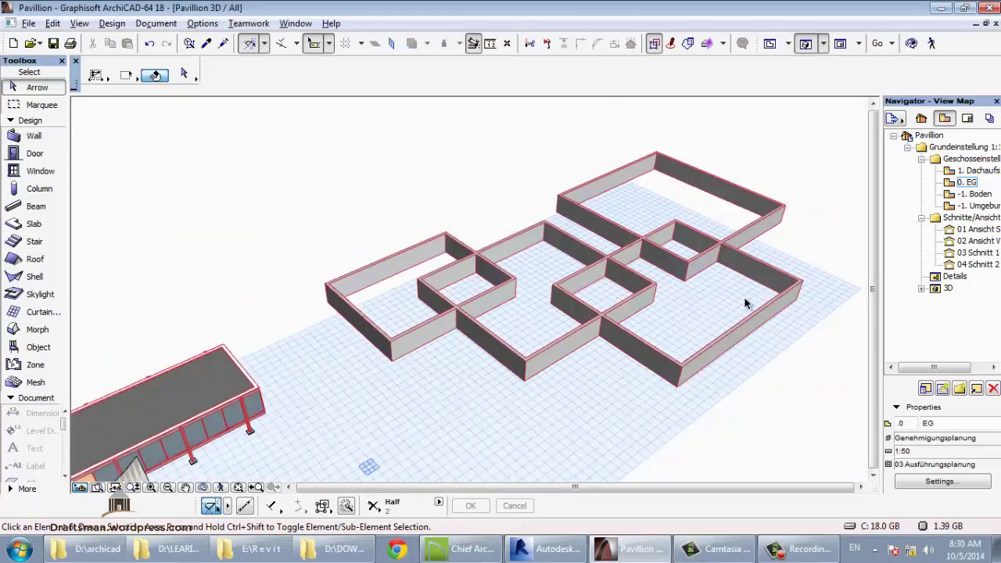
click(79, 23)
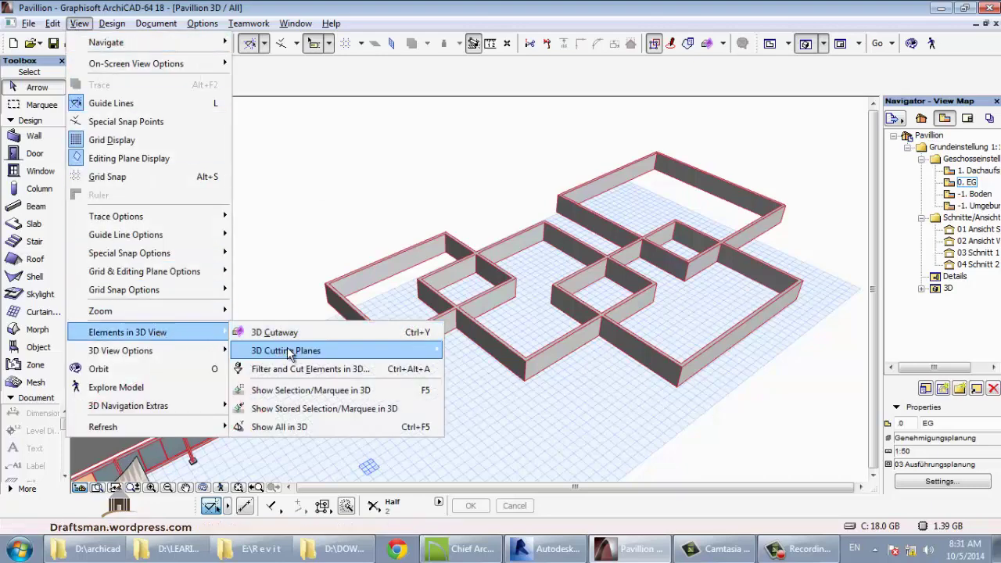
mouse_move(128, 332)
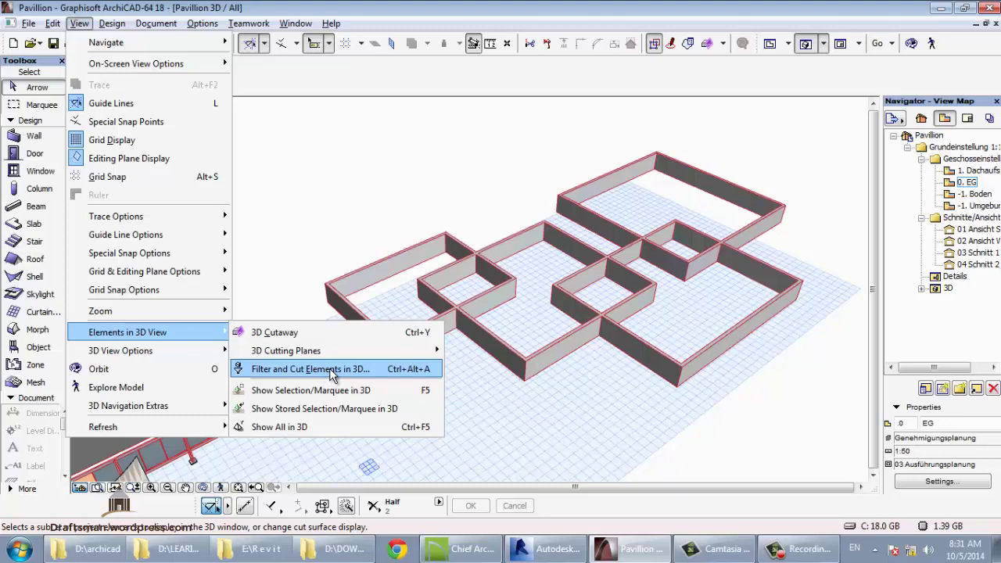
click(333, 375)
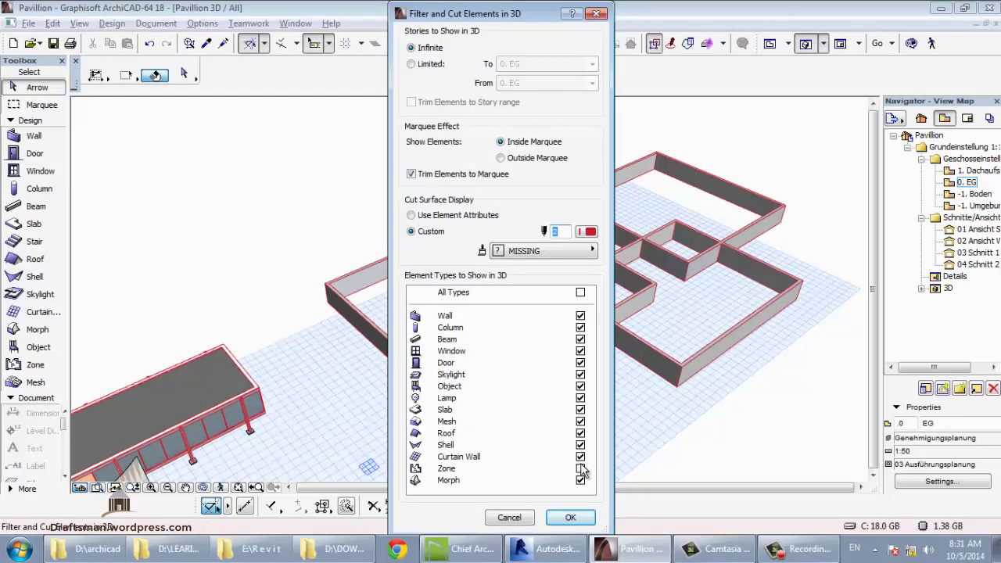
click(581, 469)
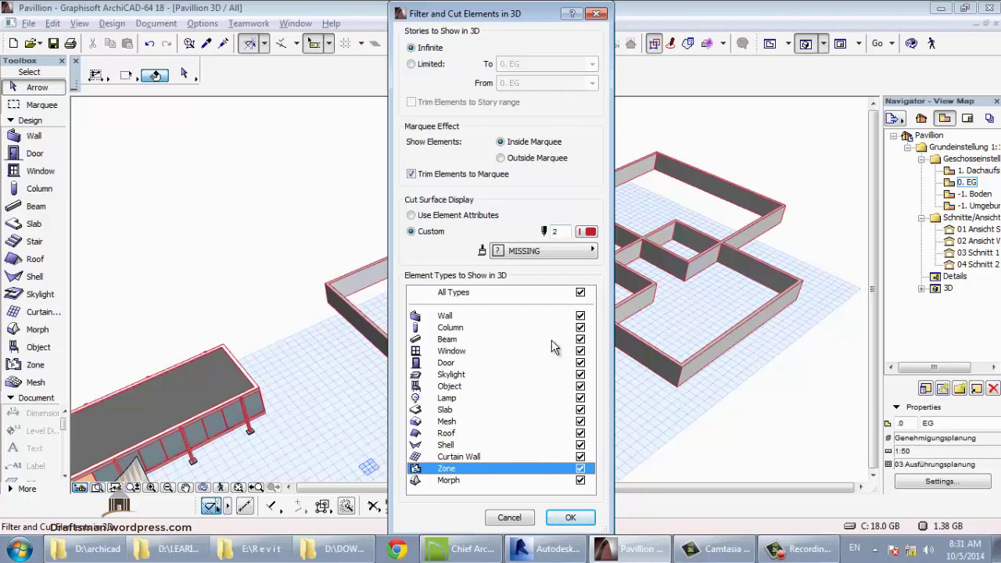
click(482, 364)
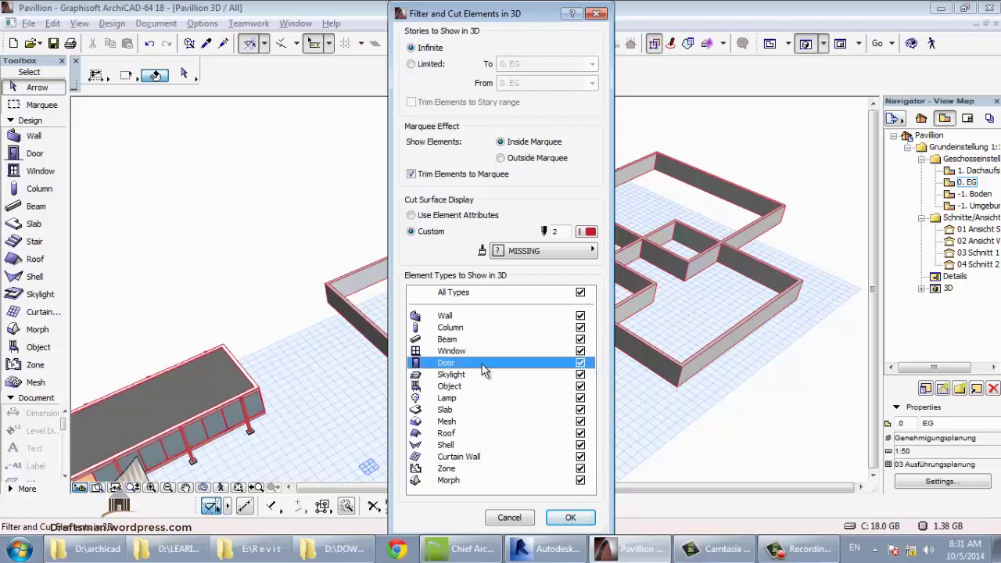
click(570, 518)
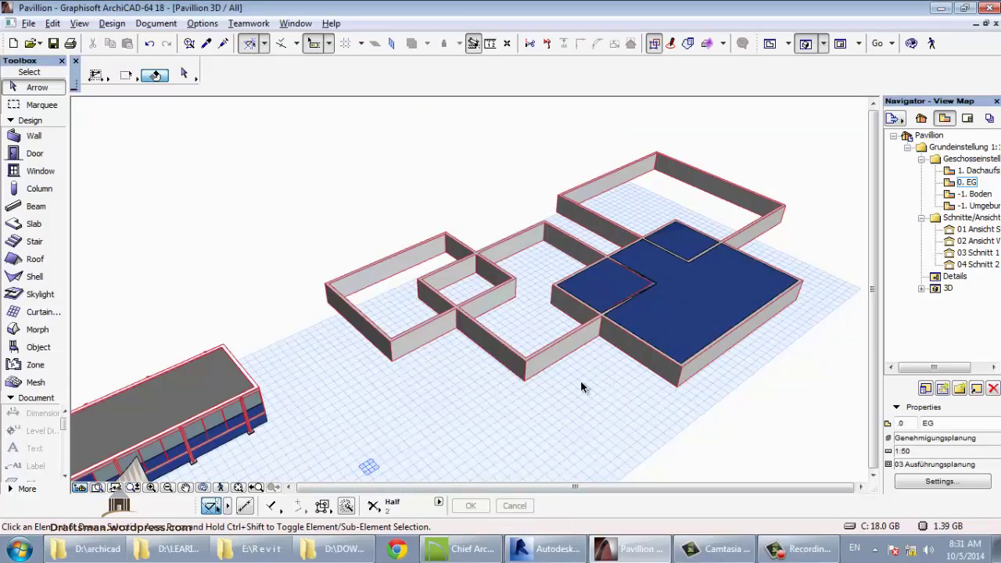
- Select the small square rat room zone in the 3D view
mouse_move(580, 385)
shift+middle_down()
mouse_move(445, 411)
mouse_move(704, 356)
shift+middle_up()
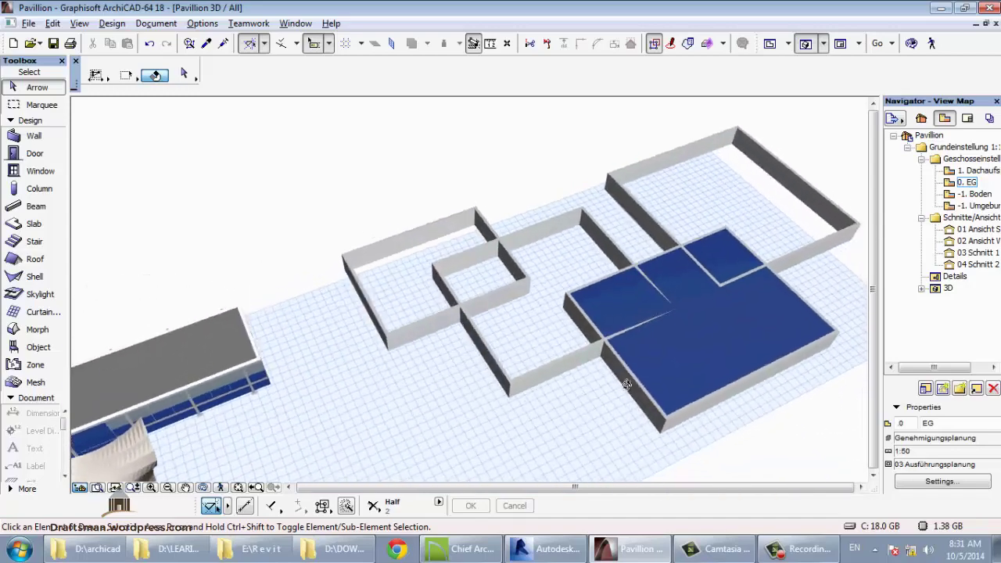
click(721, 353)
shift+middle_drag(601, 358, 413, 349)
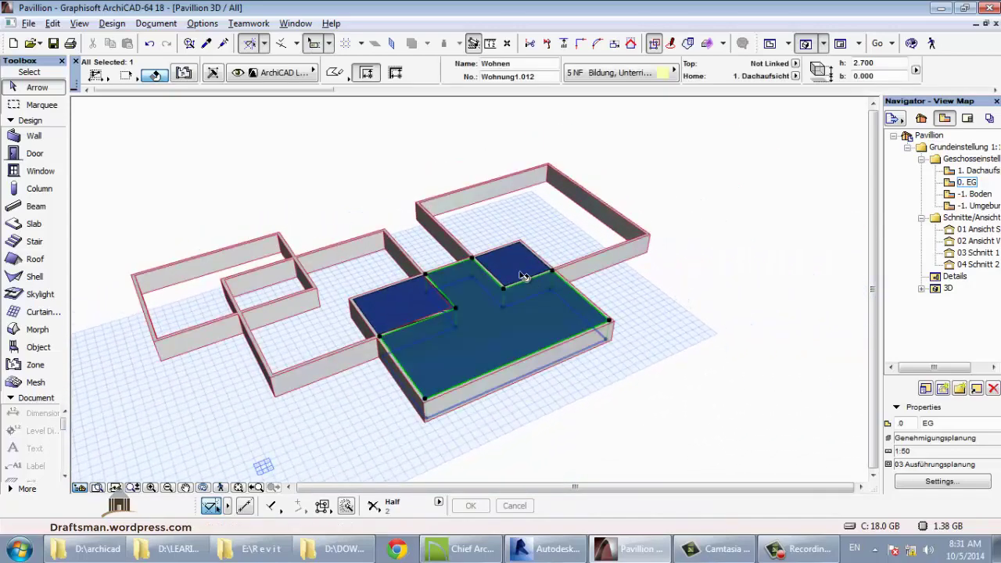
click(516, 272)
scroll(530, 219, up, 2)
scroll(596, 224, up, 2)
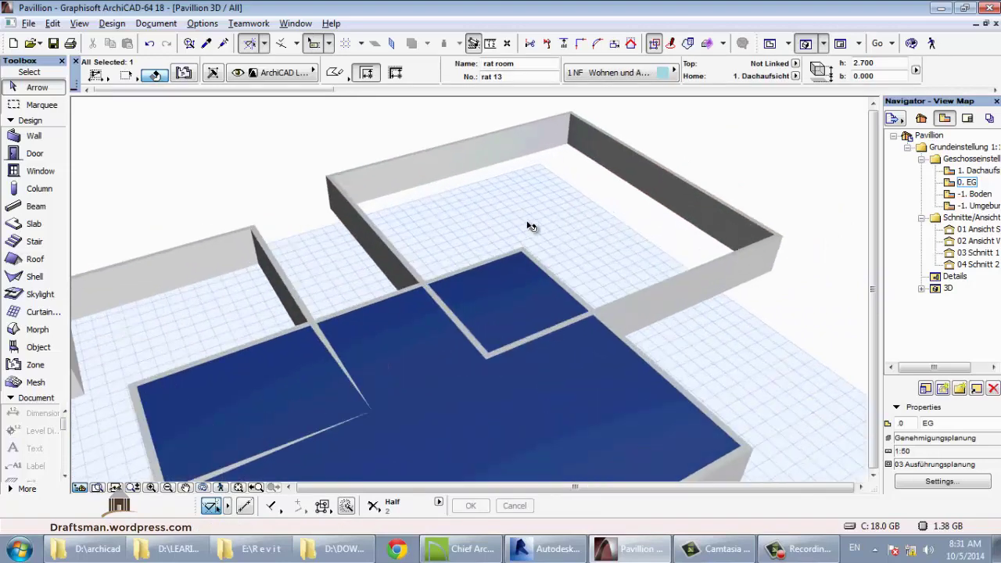
scroll(540, 263, up, 2)
scroll(523, 258, up, 1)
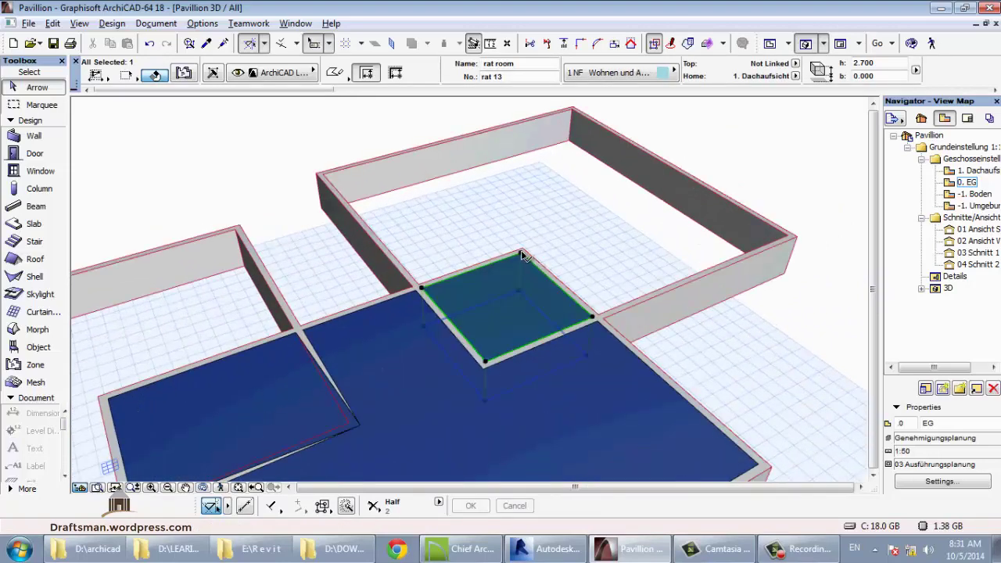
- Stretch the rat room zone's height to 5.292 from its corner node
click(522, 258)
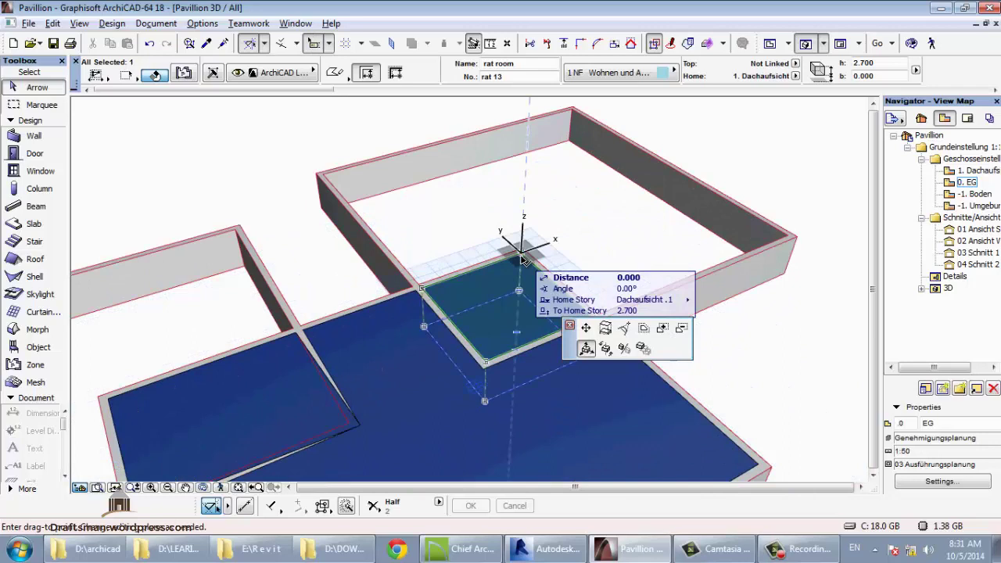
click(606, 330)
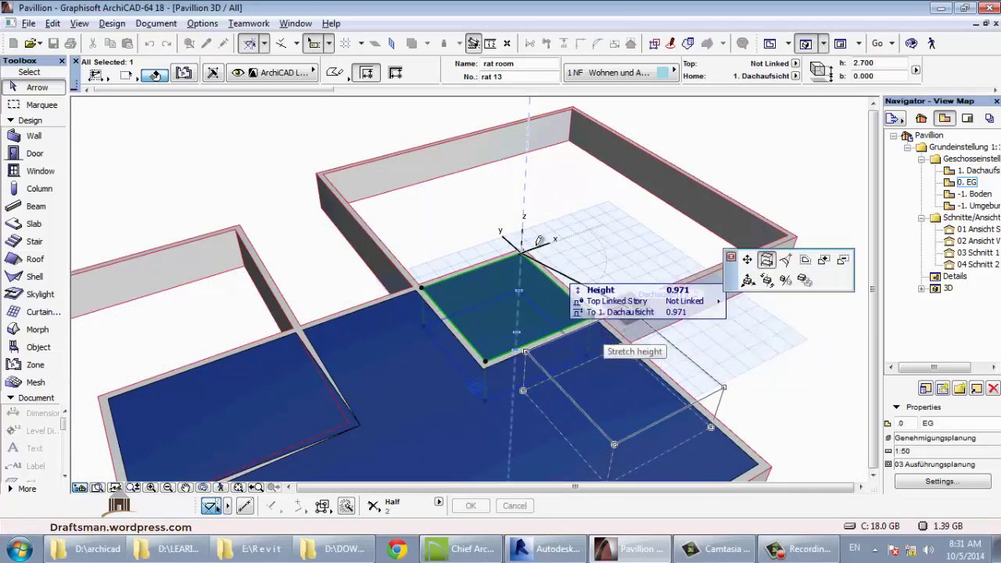
click(518, 213)
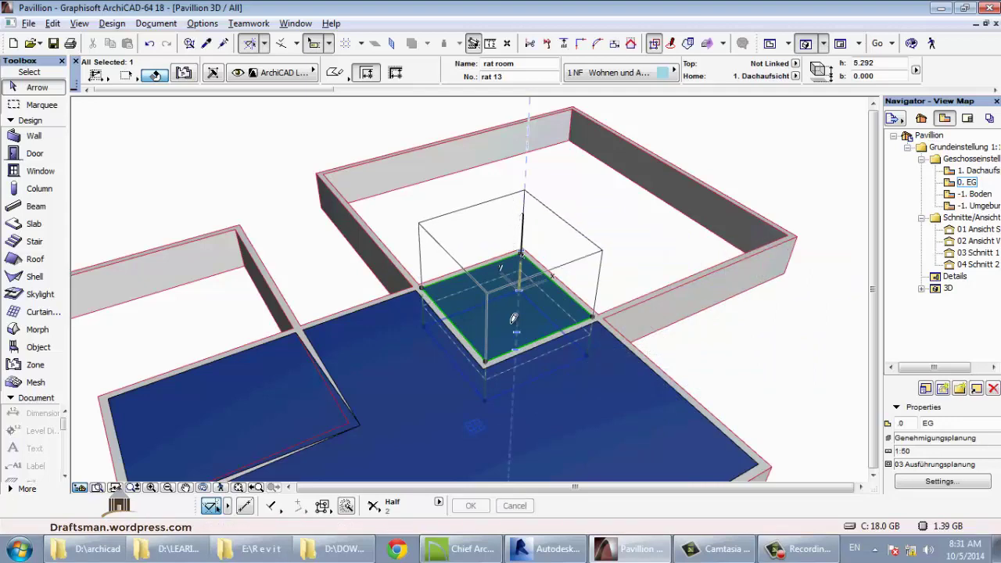
mouse_move(401, 402)
shift+middle_down()
mouse_move(509, 302)
mouse_move(404, 373)
mouse_move(286, 407)
mouse_move(422, 407)
mouse_move(496, 362)
mouse_move(469, 384)
shift+middle_up()
click(598, 386)
- Stretch the Wohnen zone's height from 2.700 down to 0.406 from a corner node
mouse_move(614, 369)
shift+middle_down()
mouse_move(308, 253)
mouse_move(581, 261)
shift+middle_up()
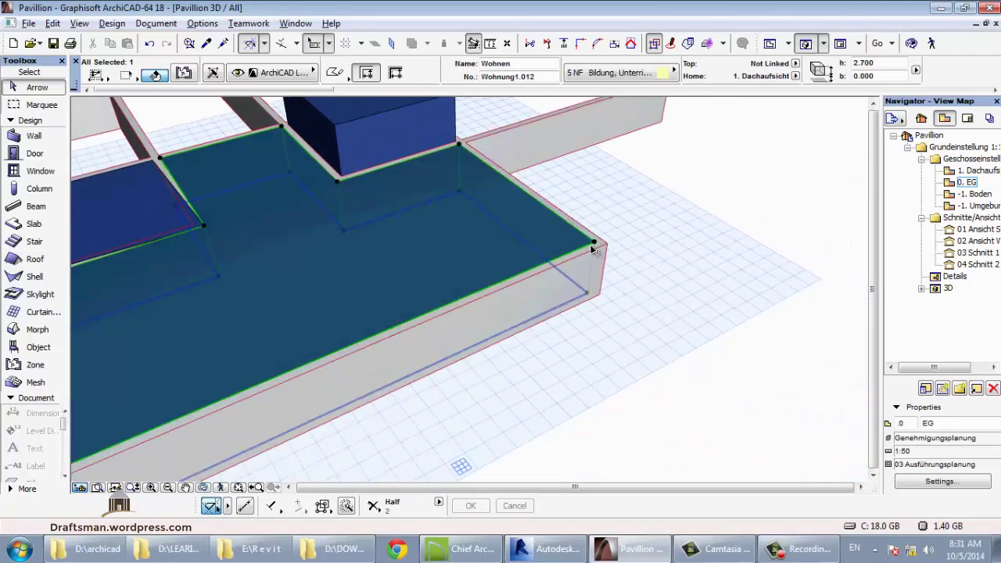
click(596, 245)
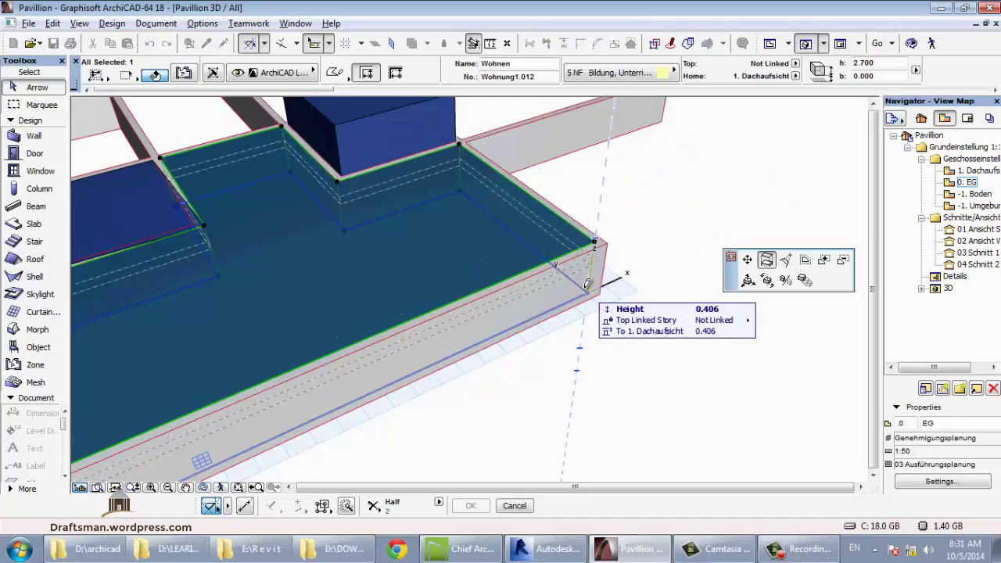
click(588, 290)
mouse_move(516, 398)
shift+middle_down()
mouse_move(599, 413)
mouse_move(696, 396)
mouse_move(482, 306)
mouse_move(372, 358)
mouse_move(358, 320)
mouse_move(418, 306)
shift+middle_up()
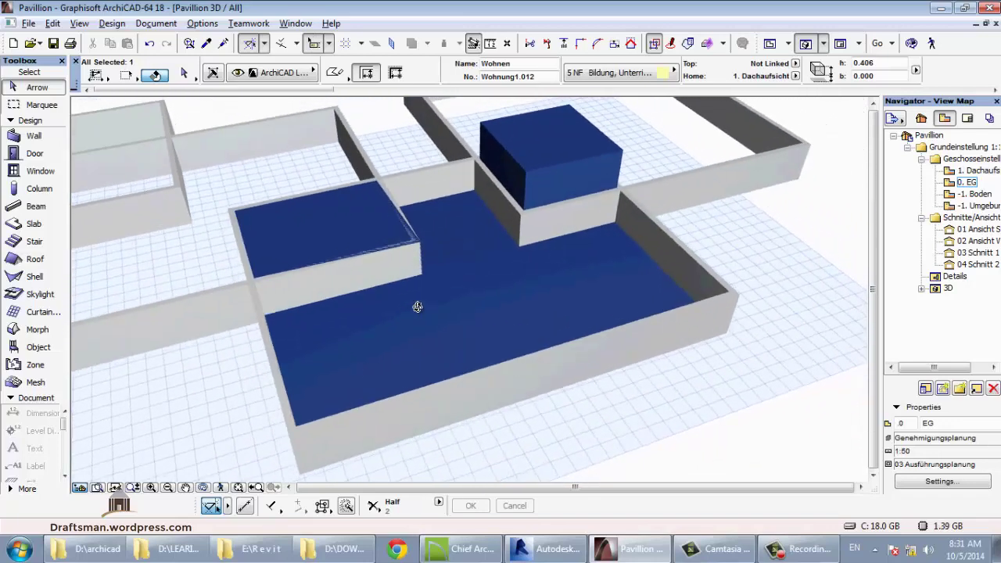